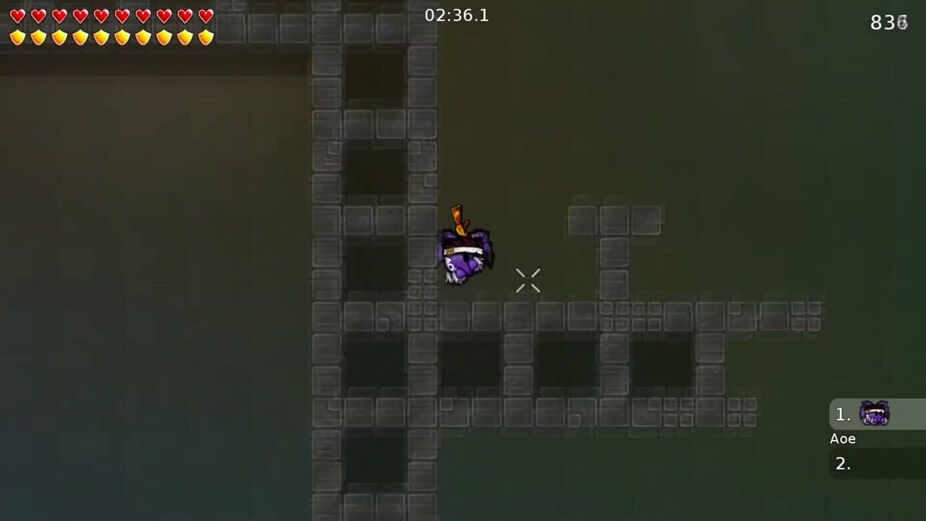
Steer the character left and right through the grey blocks onto the small block platform
key(d)
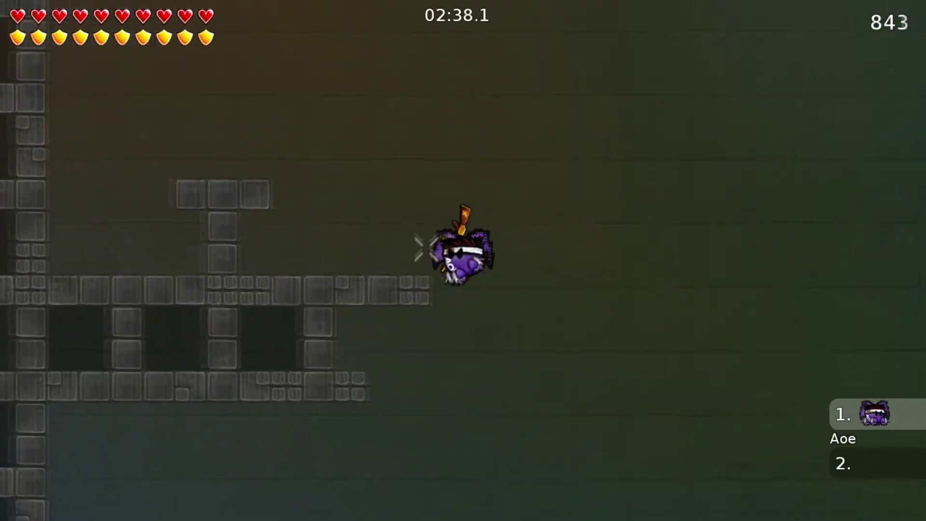
key(a)
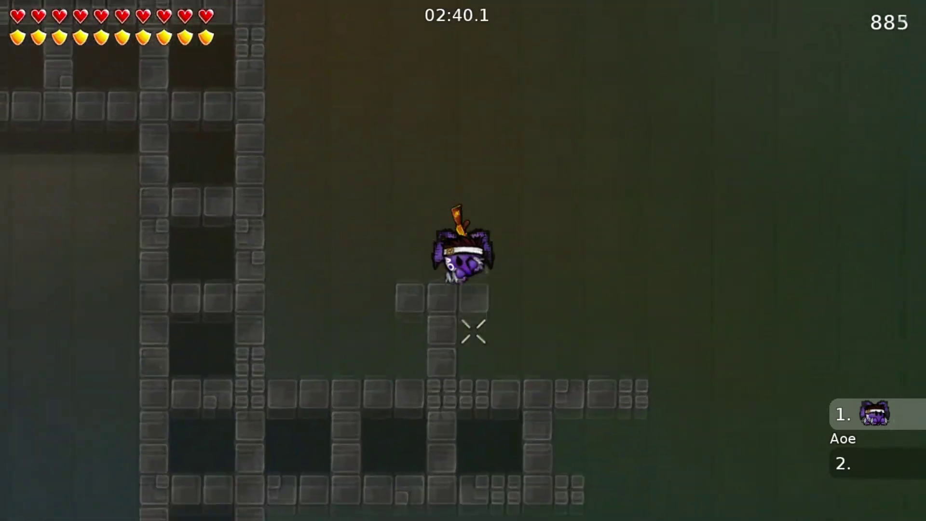
key(a)
key(d)
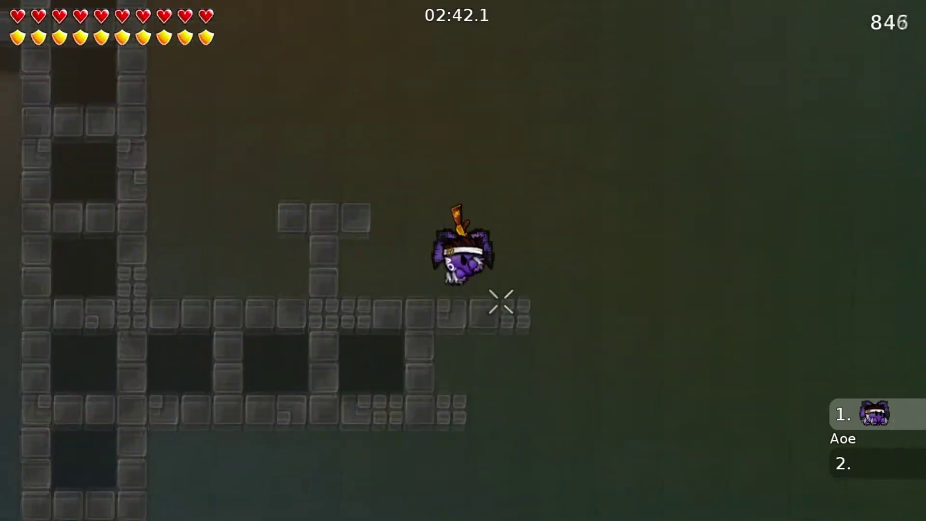
key(d)
key(a)
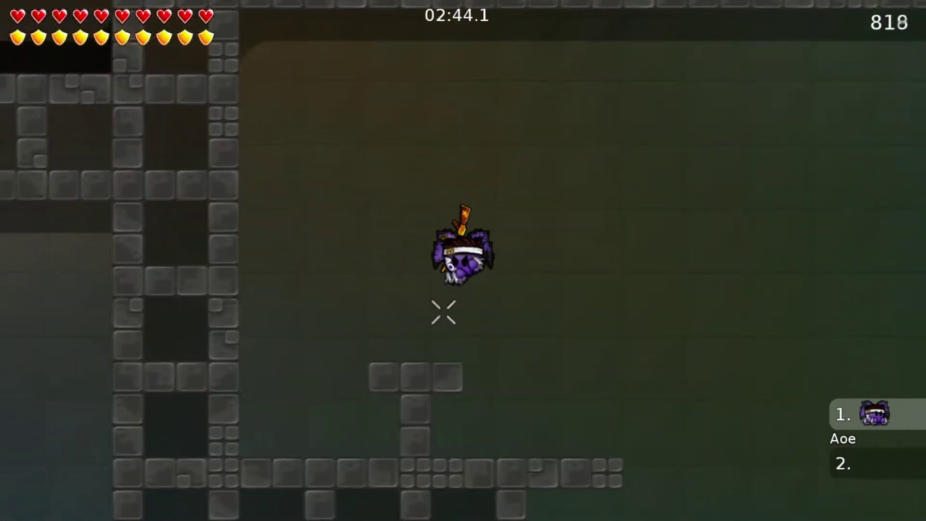
key(a)
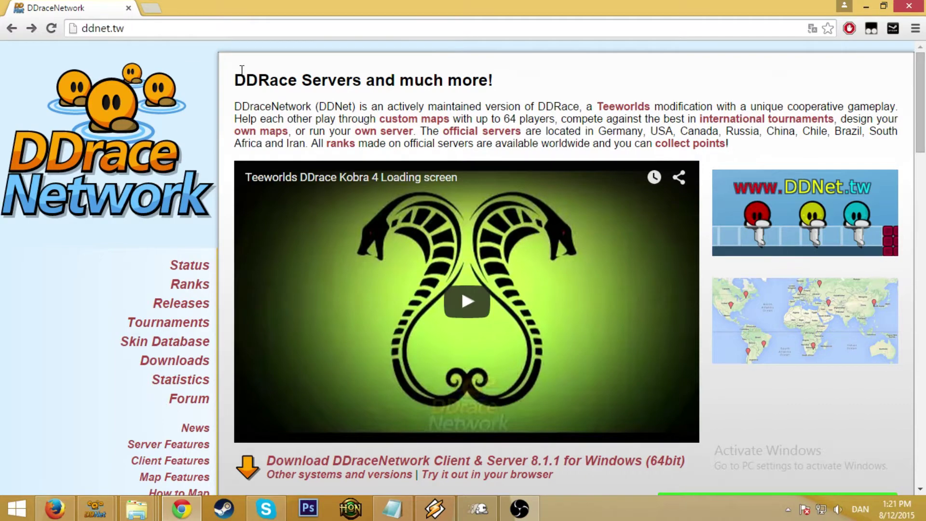
scroll(242, 70, down, 3)
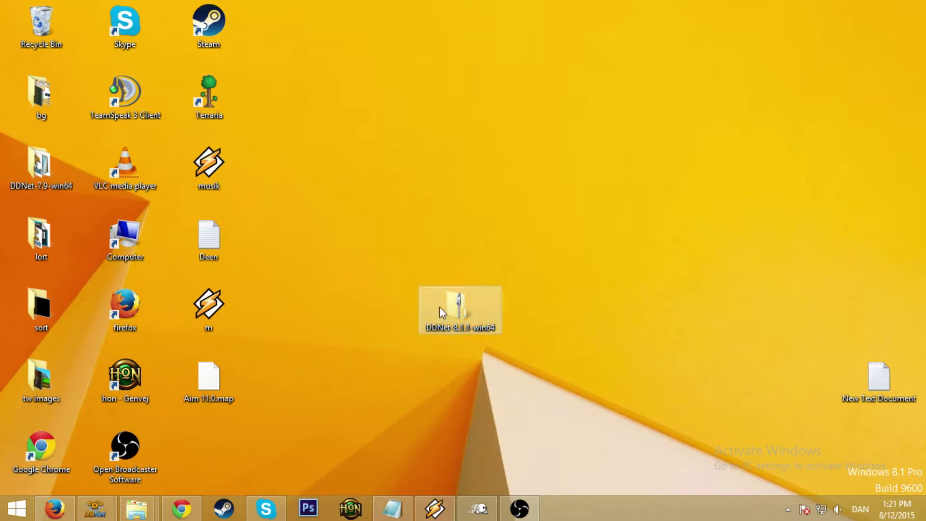
Extract the DDNet-8.1.1-win64 zip archive
drag(439, 306, 443, 235)
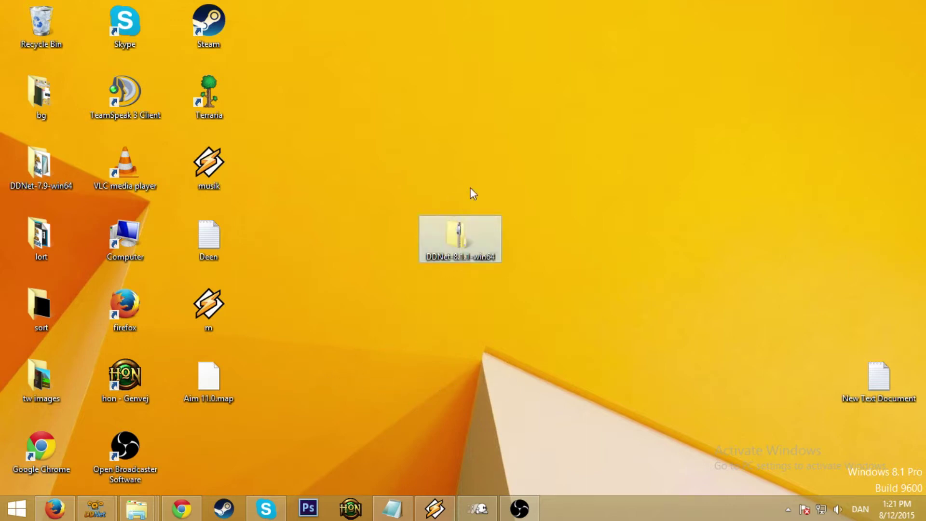
right_click(457, 226)
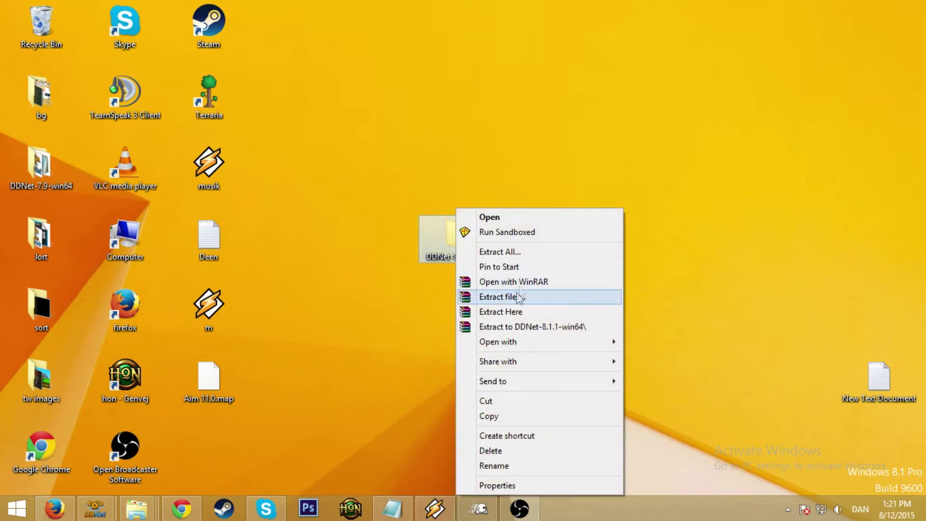
click(502, 313)
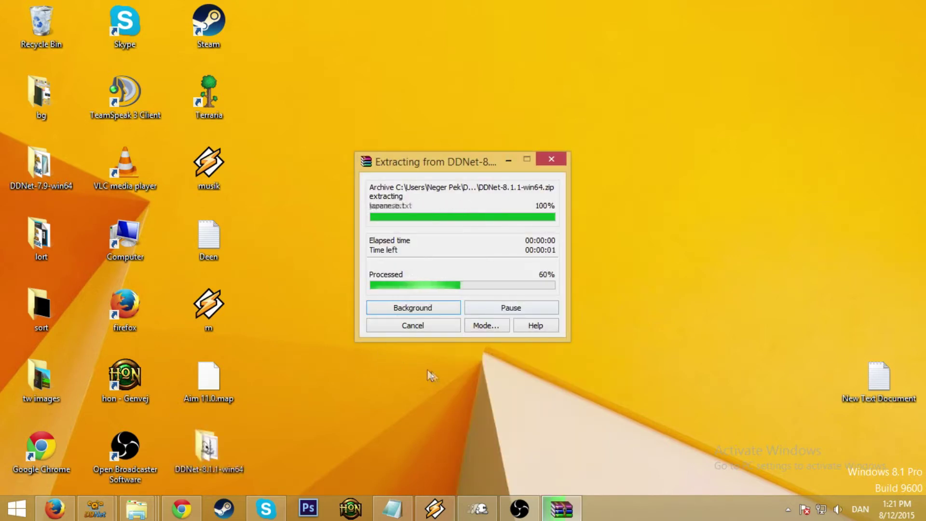
Open the extracted DDNet-8.1.1-win64 folder and open autoexec in Notepad
double_click(231, 462)
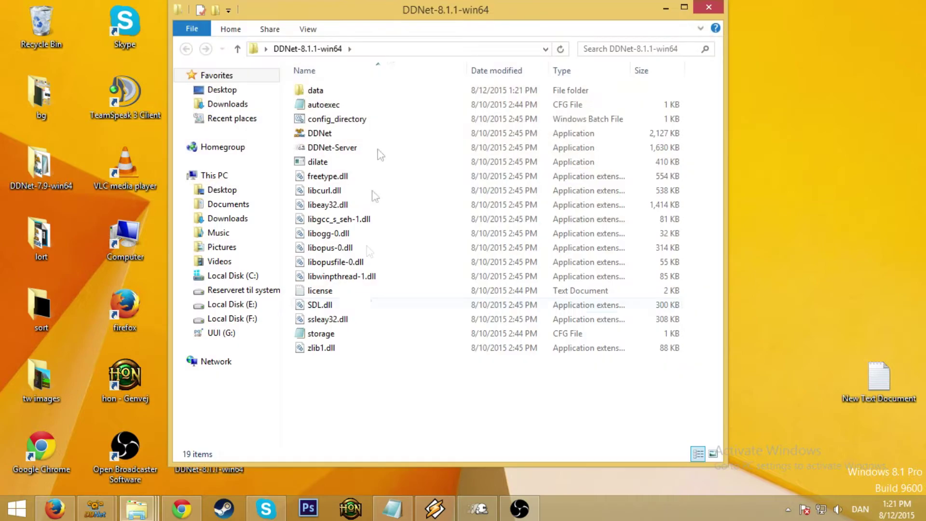
drag(386, 17, 469, 42)
drag(538, 437, 470, 359)
double_click(406, 114)
key(BackSpace)
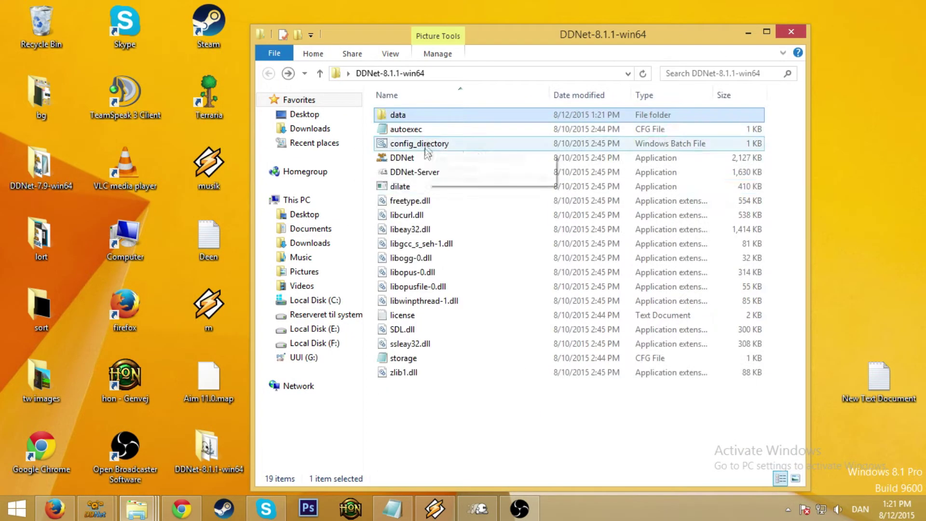
click(403, 132)
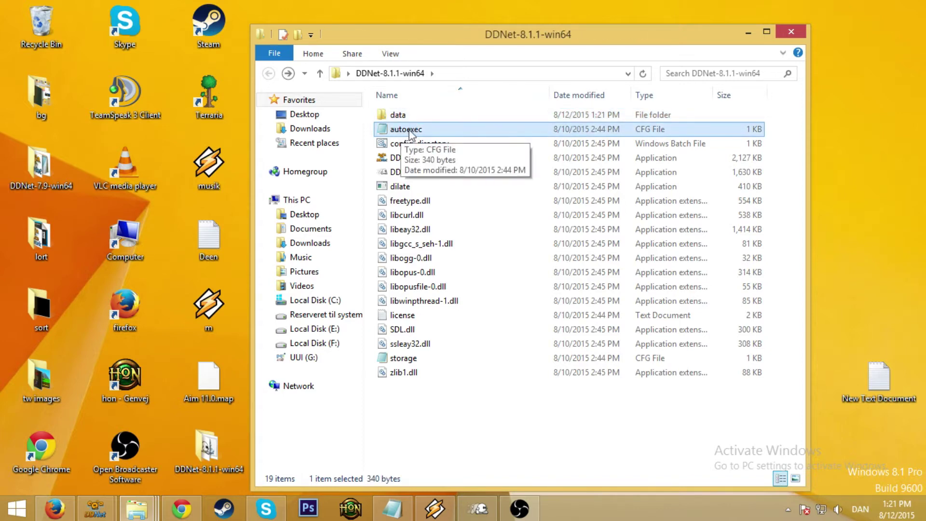
double_click(410, 130)
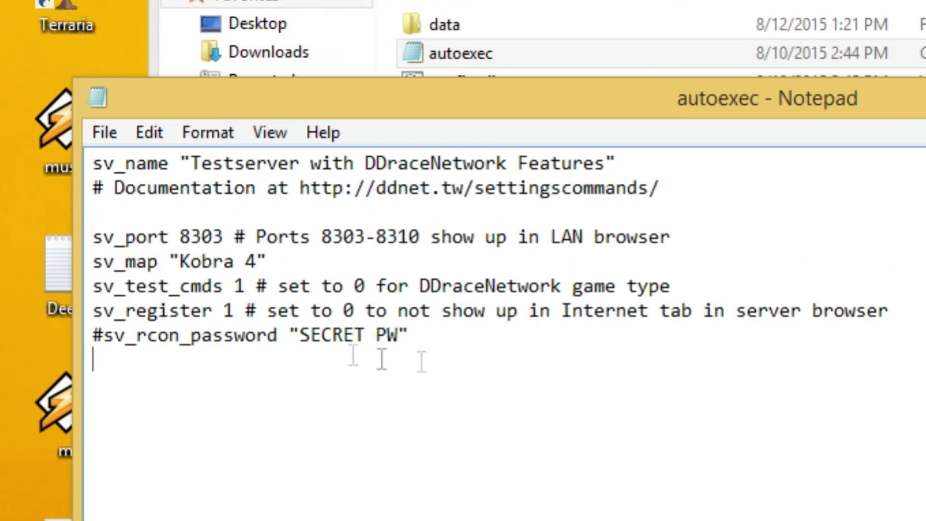
Uncomment the sv_rcon_password line and replace the placeholder with a new password
mouse_move(108, 336)
mouse_down()
mouse_move(289, 336)
mouse_move(94, 335)
mouse_up()
click(292, 335)
click(169, 335)
drag(104, 336, 192, 335)
click(202, 336)
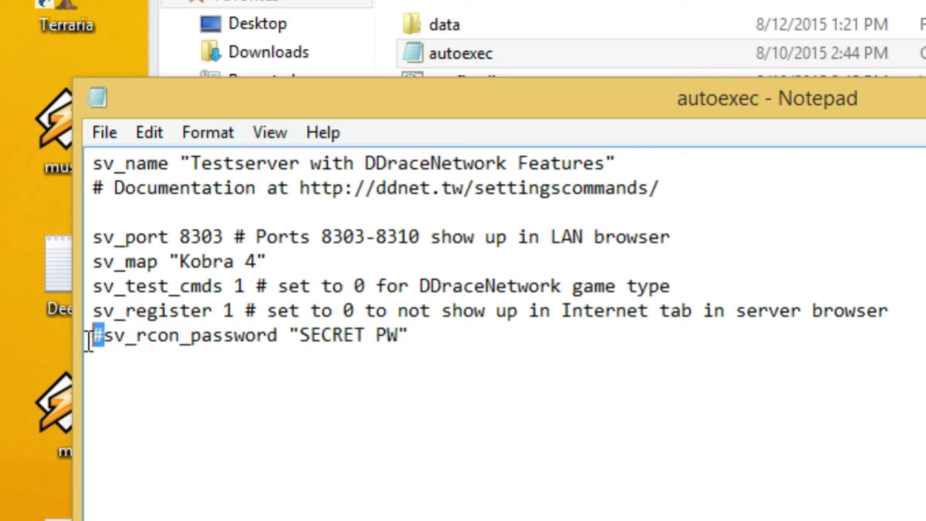
key(Delete)
drag(287, 334, 386, 329)
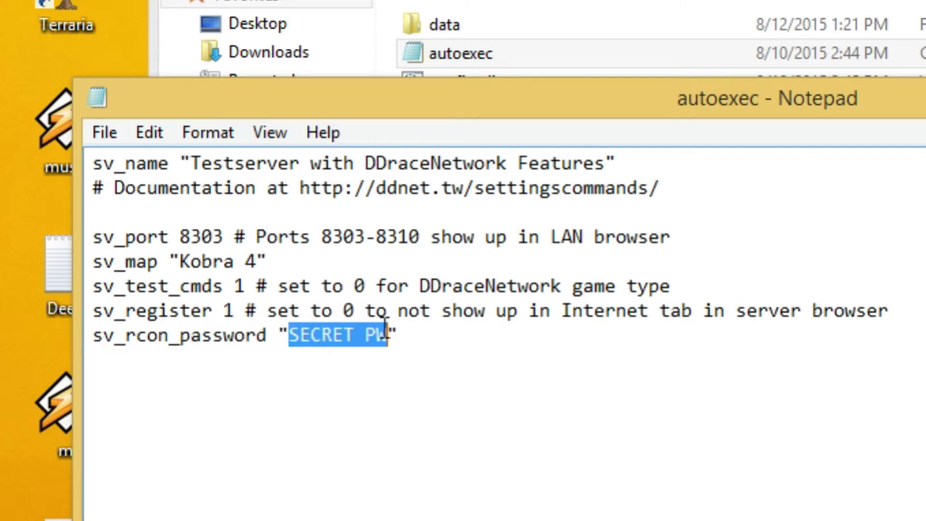
text(rcon)
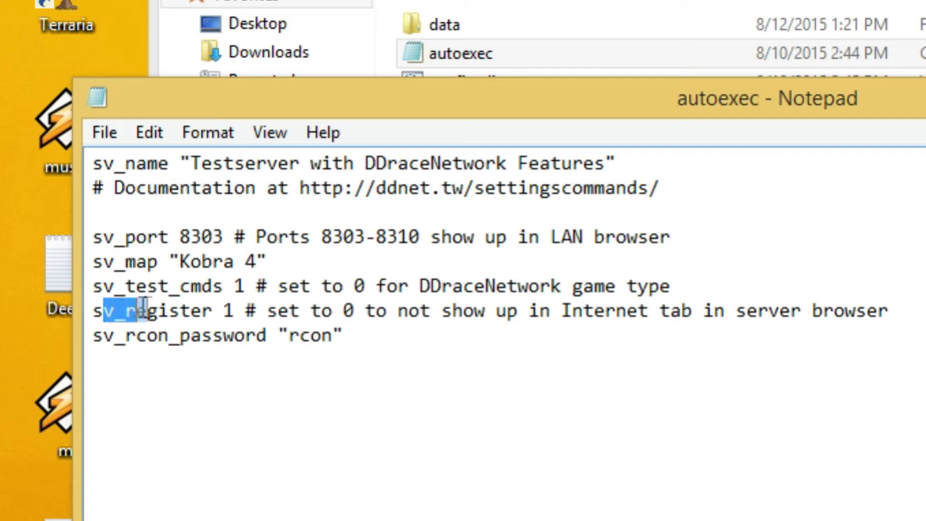
Change sv_register from 1 to 0
drag(163, 305, 216, 311)
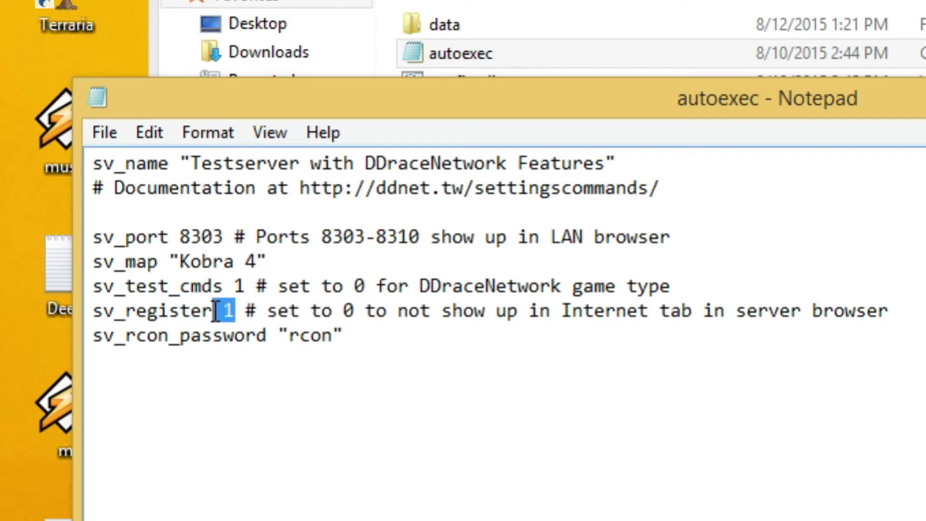
click(234, 310)
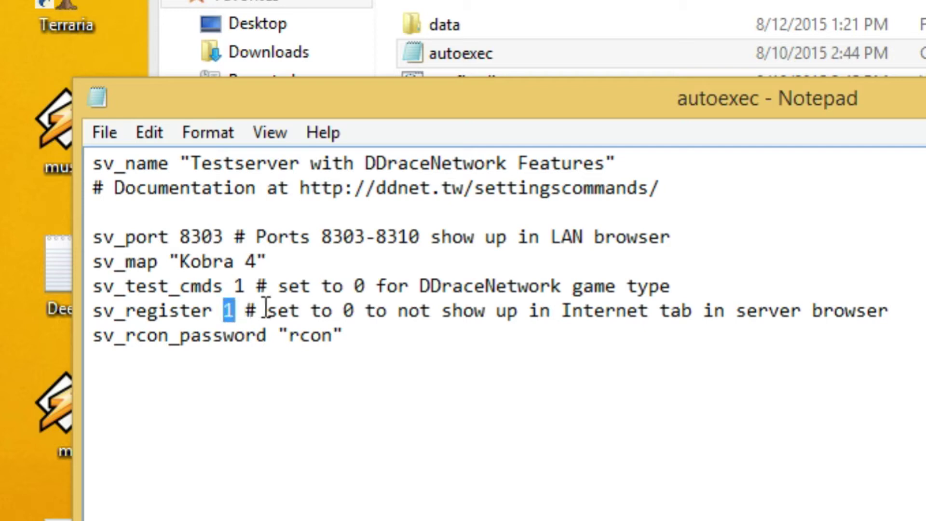
drag(137, 311, 207, 304)
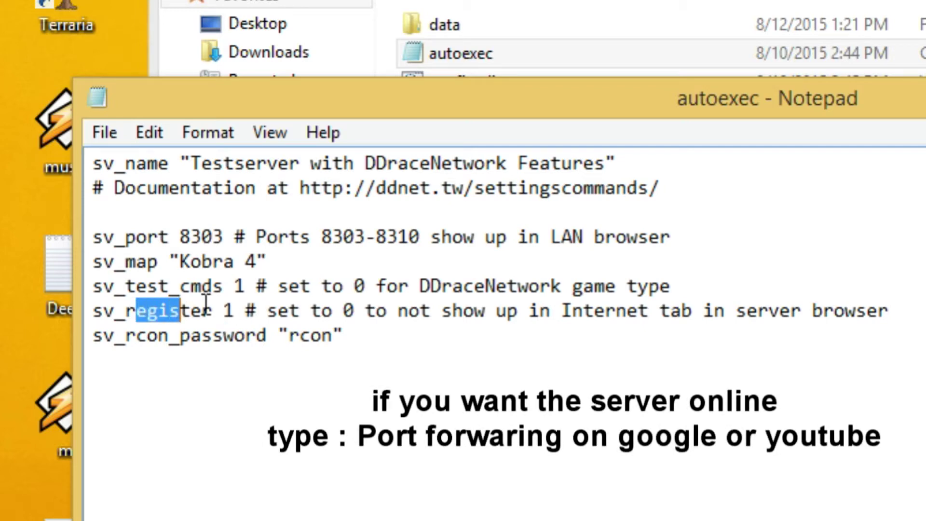
click(206, 303)
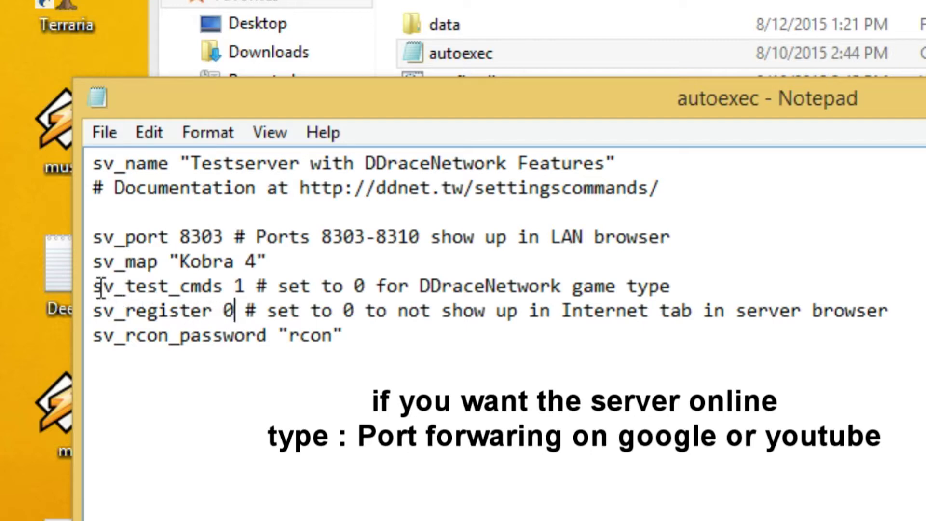
drag(97, 288, 663, 287)
Replace Kobra 4 with Baby Aim 1.0 on the sv_map line
click(666, 286)
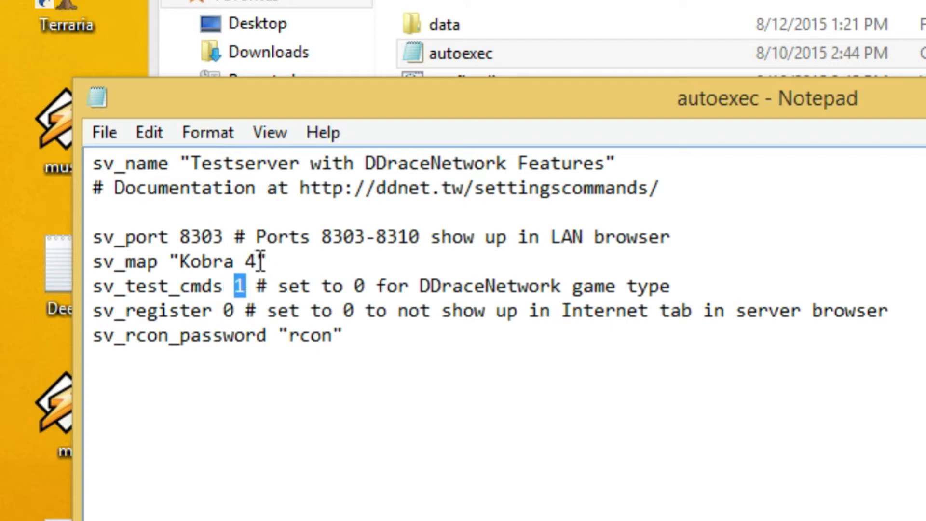
drag(269, 261, 89, 263)
click(114, 261)
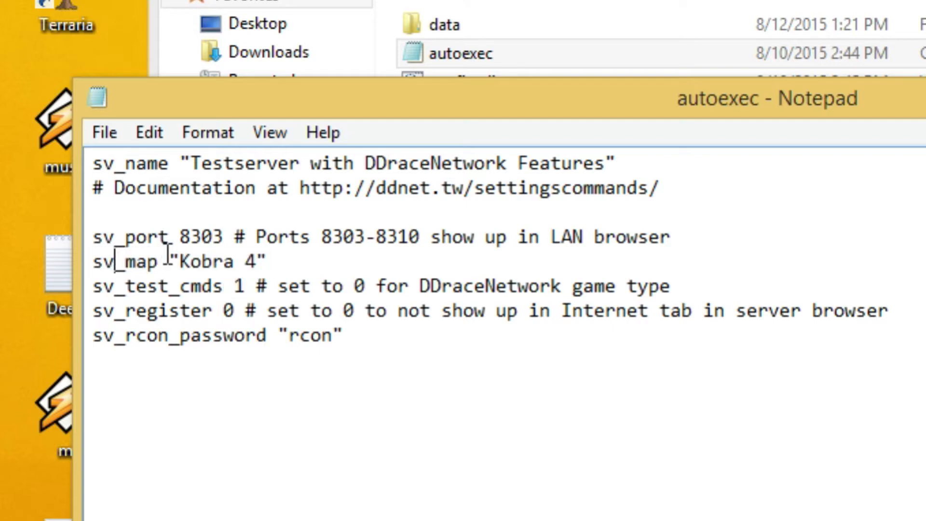
drag(178, 259, 247, 259)
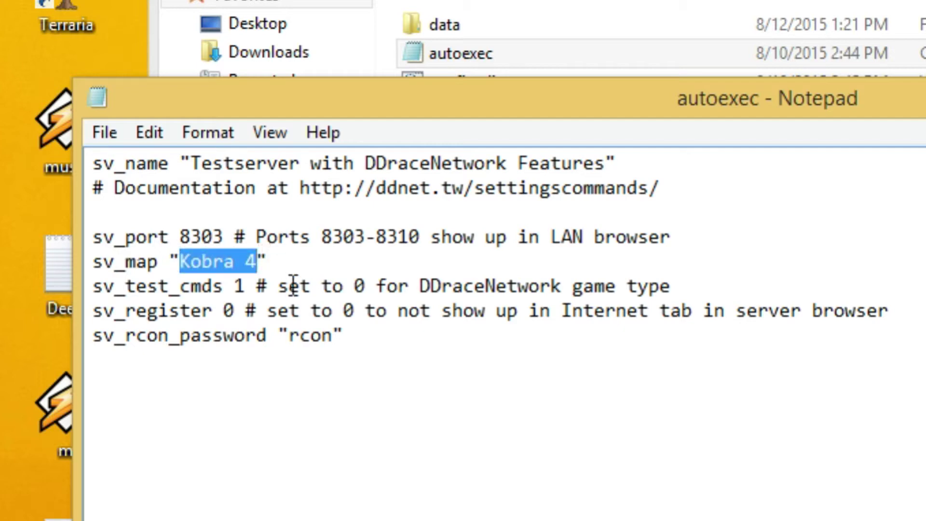
text(Baby)
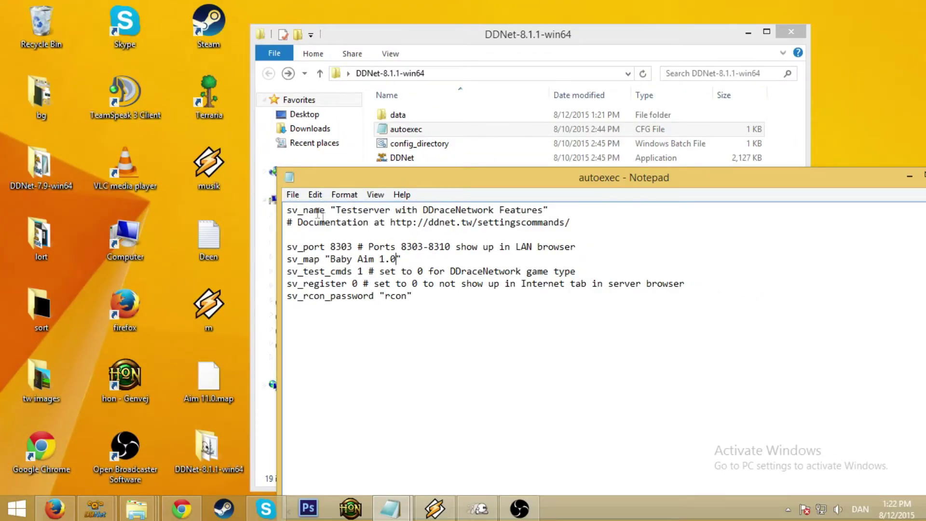
Save the autoexec file and close Notepad
drag(344, 223, 288, 207)
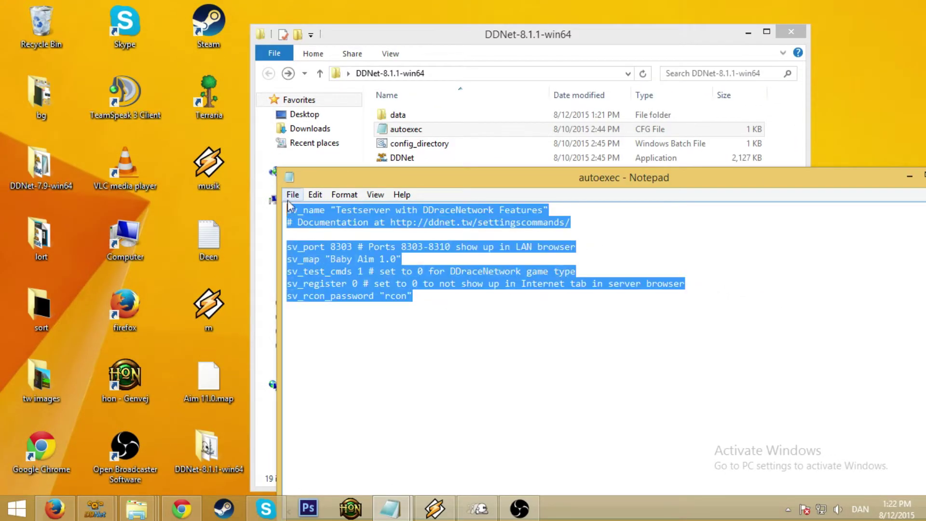
click(293, 195)
click(296, 240)
drag(554, 178, 471, 175)
click(851, 166)
click(452, 114)
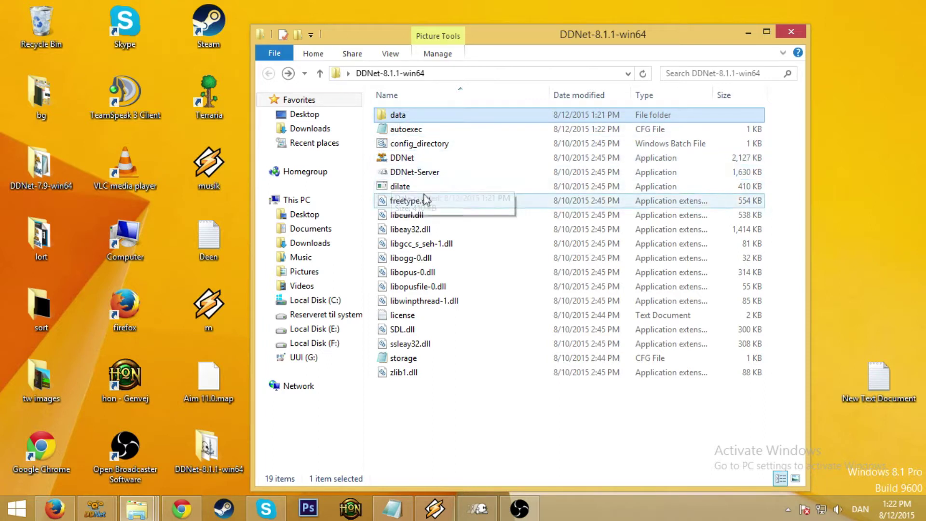
click(417, 143)
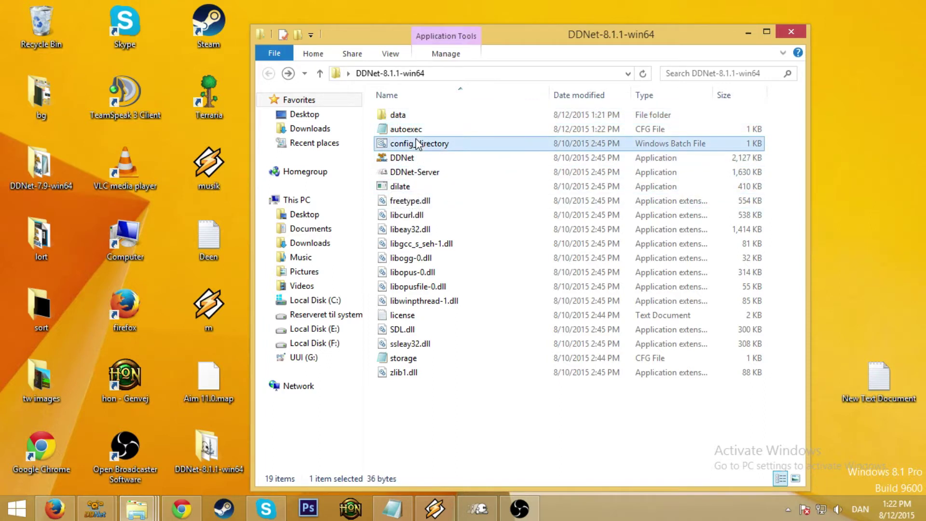
Open the Teeworlds maps folder via config_directory and create a shortcut to Baby Aim 1.0.map
double_click(400, 143)
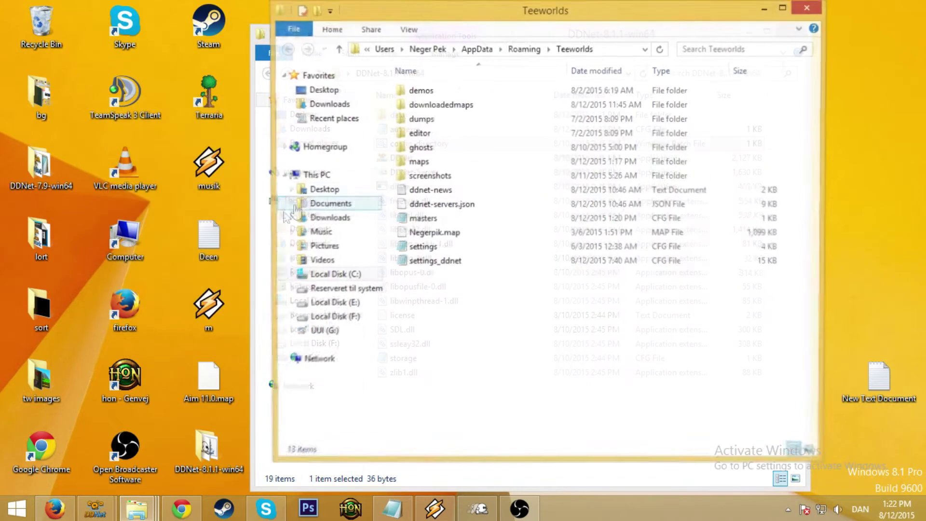
double_click(418, 162)
scroll(431, 193, down, 5)
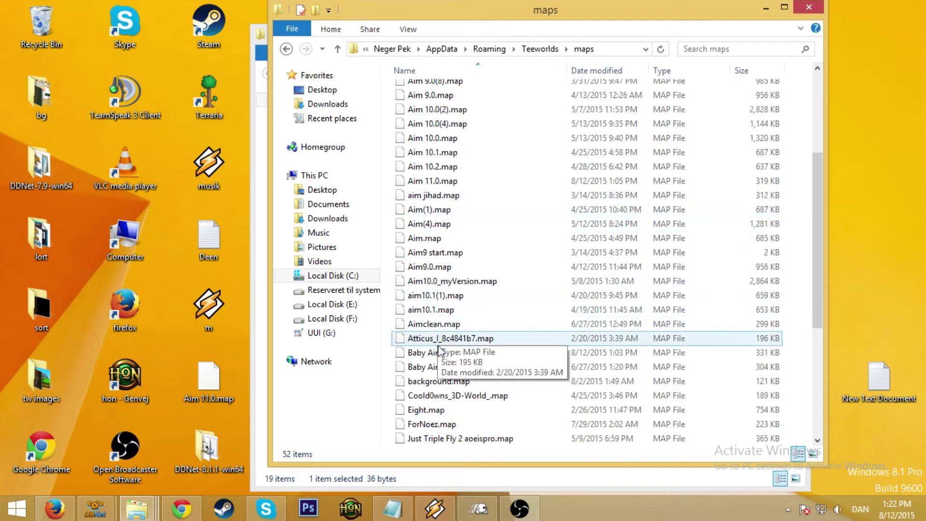
scroll(434, 352, down, 2)
click(455, 273)
right_click(444, 270)
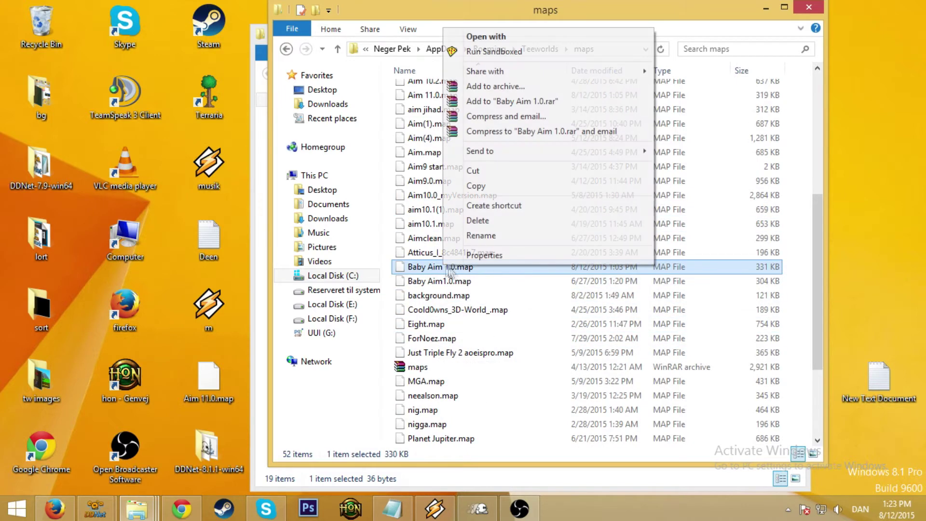
click(495, 206)
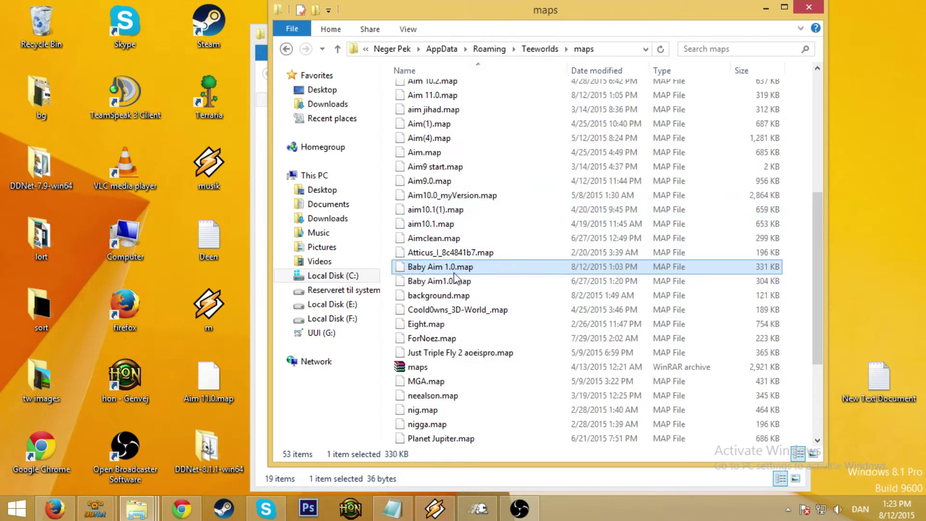
Move the Baby Aim 1.0.map shortcut into DDNet-8.1.1-win64\data\maps
click(462, 287)
right_click(463, 288)
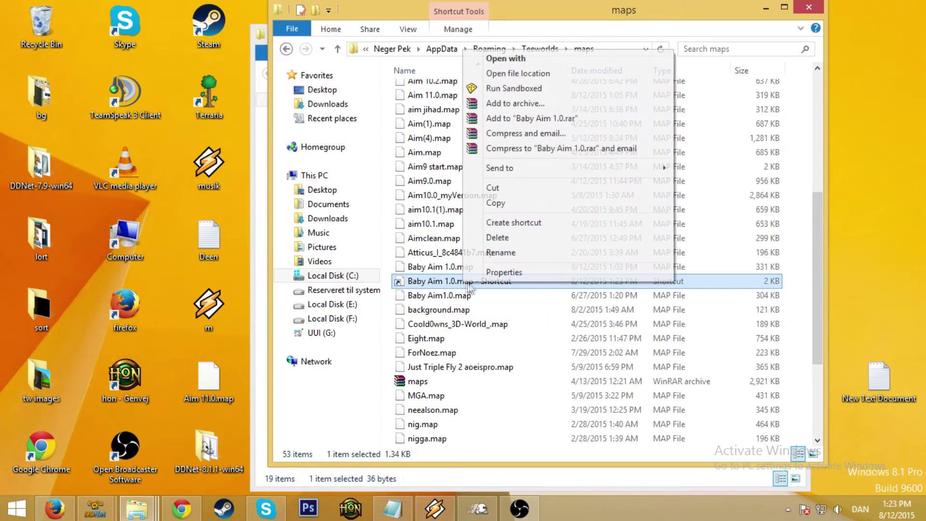
click(504, 188)
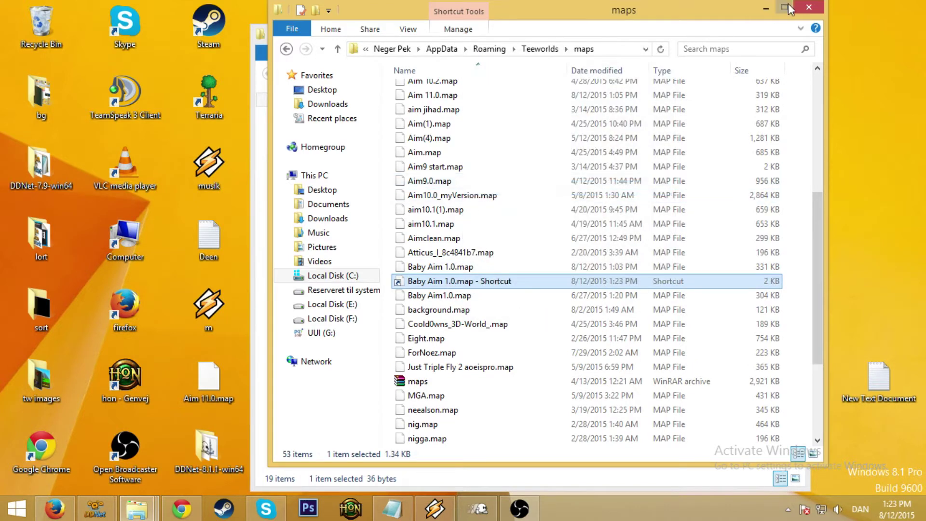
click(766, 8)
double_click(428, 119)
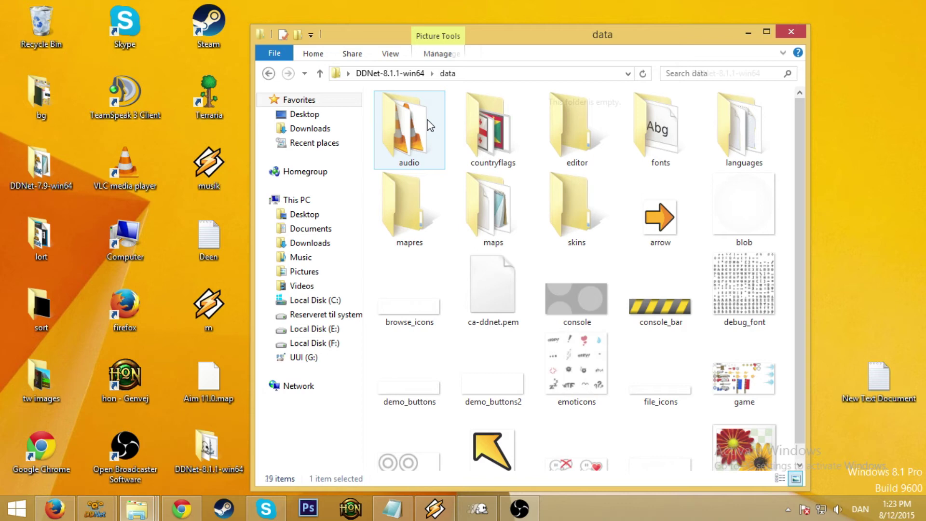
double_click(500, 204)
right_click(398, 170)
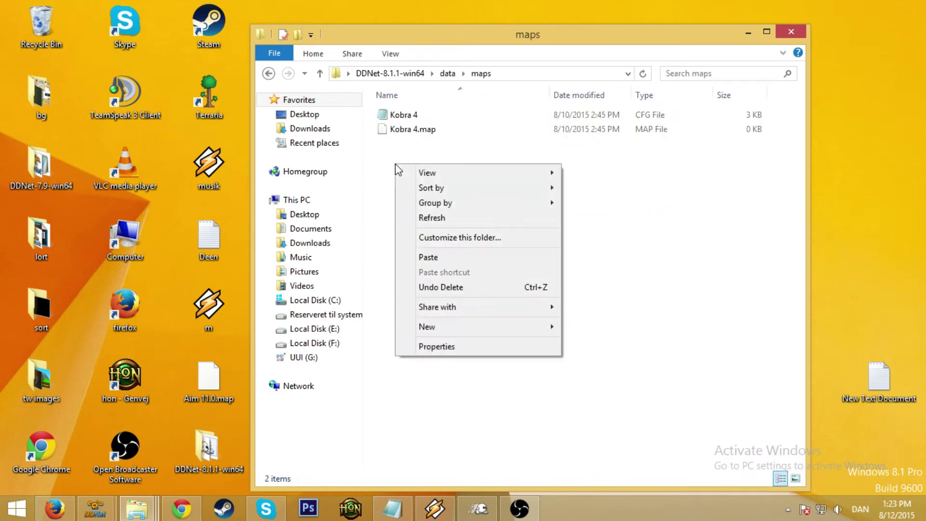
click(439, 259)
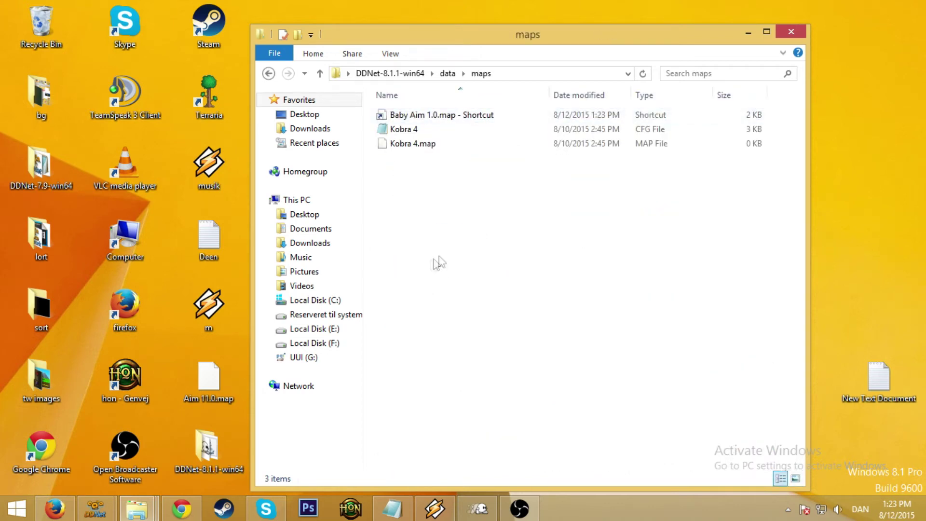
Drag Aim 11.0.map from the desktop into the data\maps folder
key(BackSpace)
key(BackSpace)
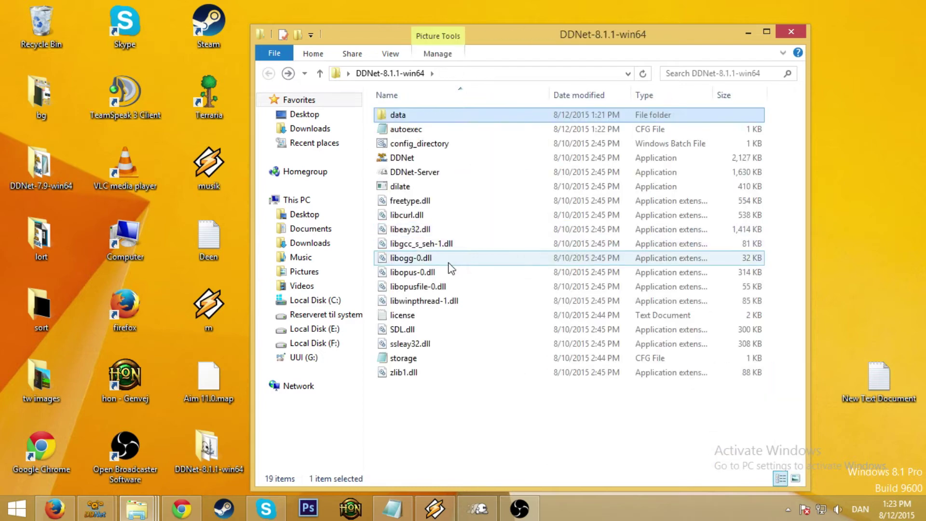
double_click(427, 116)
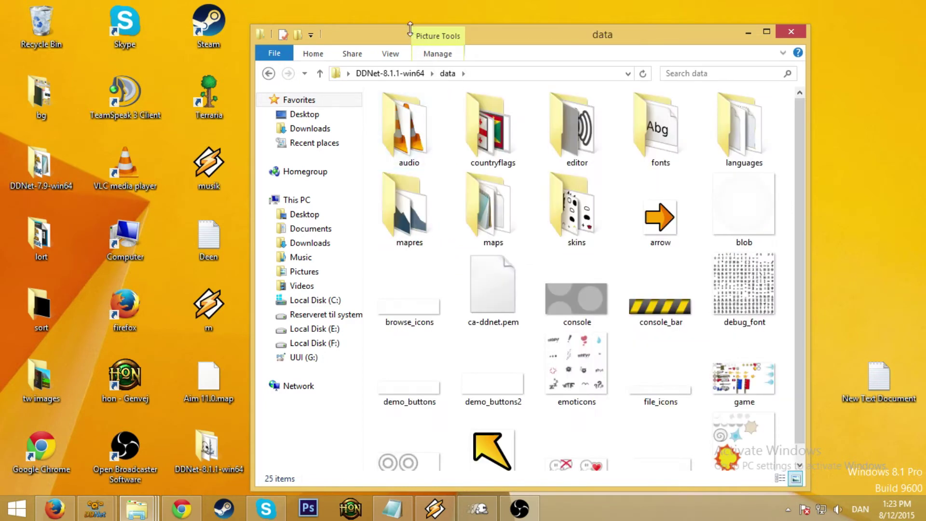
double_click(488, 207)
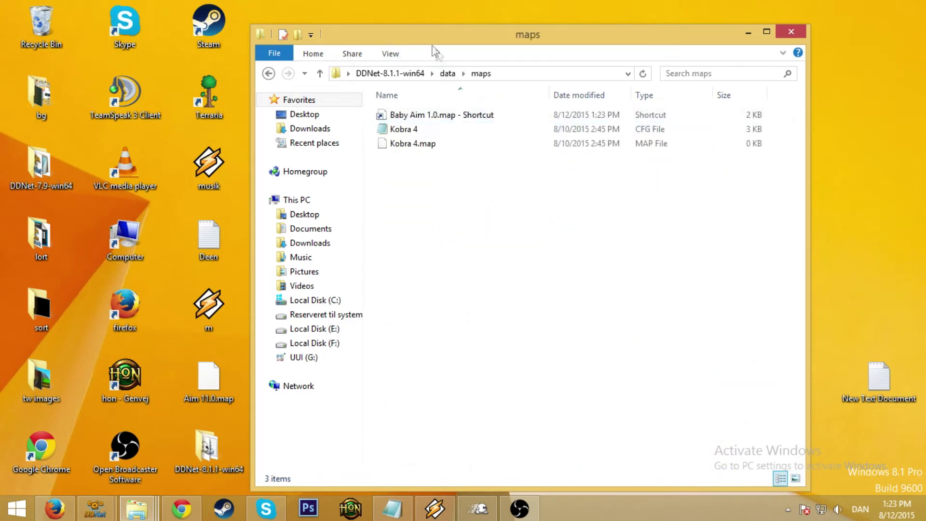
drag(432, 39, 548, 43)
drag(208, 382, 569, 275)
click(549, 304)
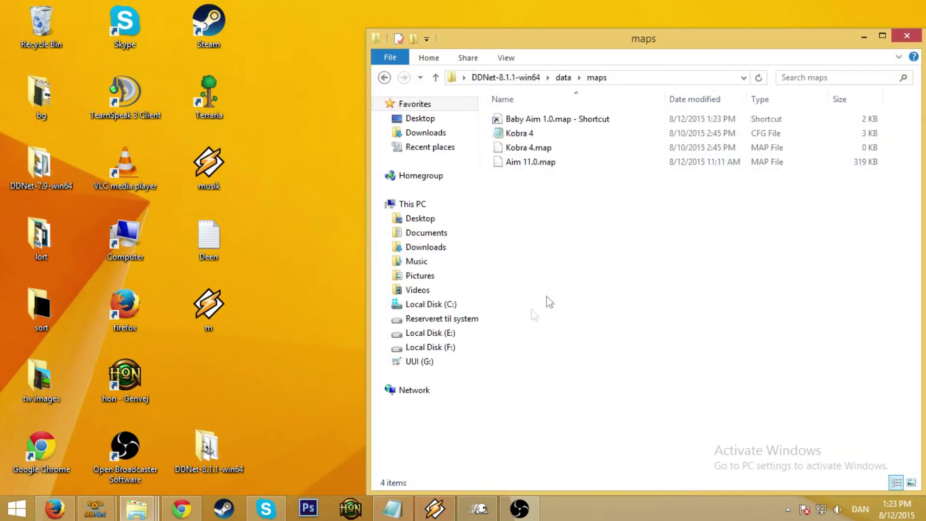
key(BackSpace)
key(BackSpace)
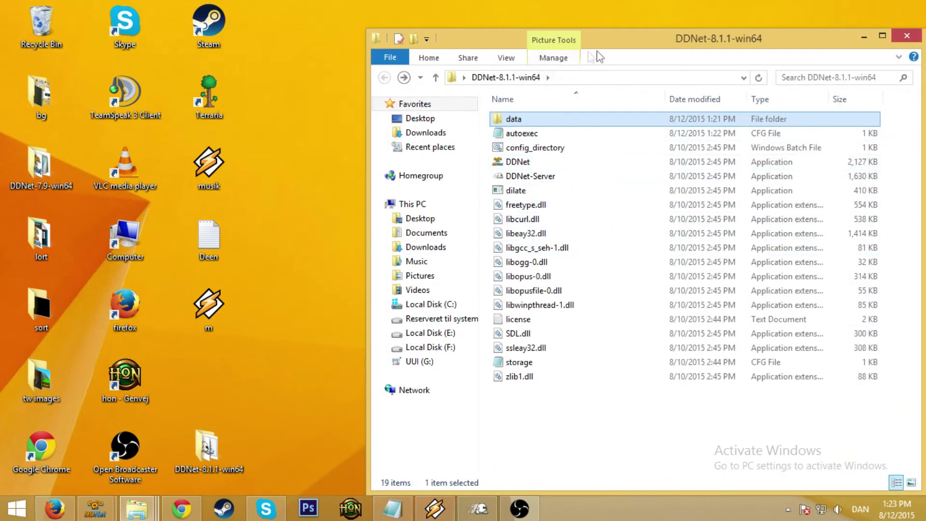
drag(596, 57, 434, 72)
Run DDNet-Server.exe past SmartScreen via More info and Run anyway, and bring up its console
click(392, 190)
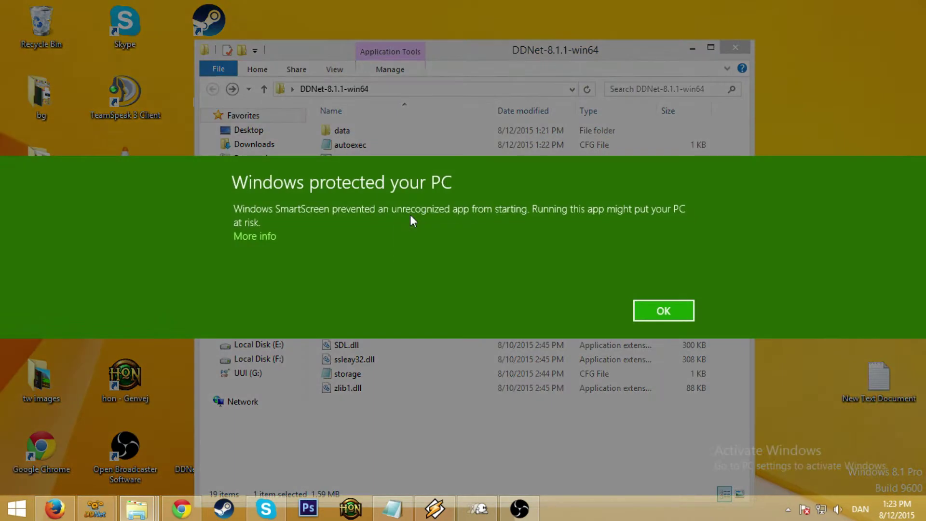
click(249, 236)
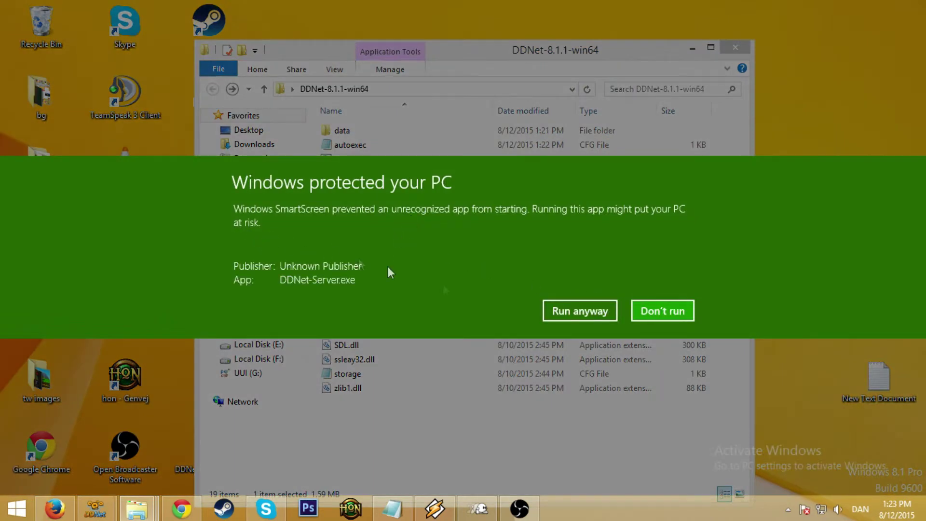
click(540, 312)
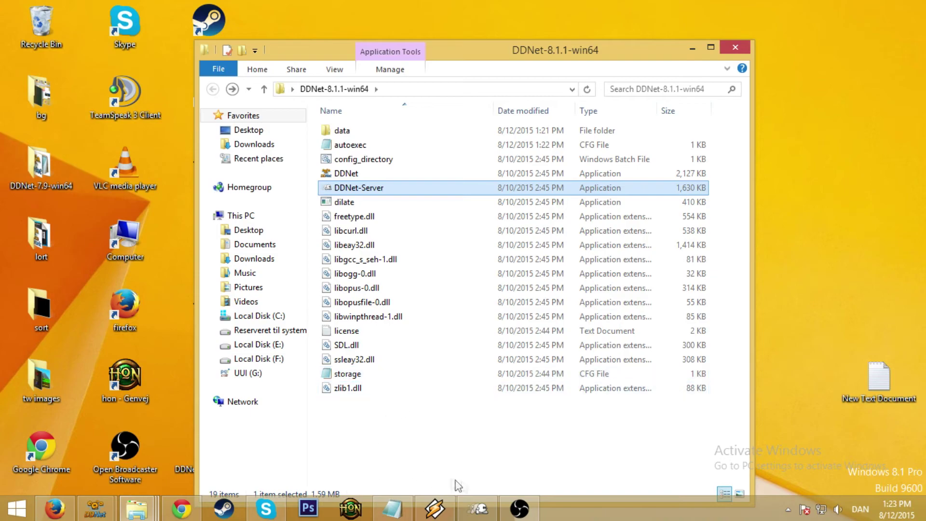
click(477, 509)
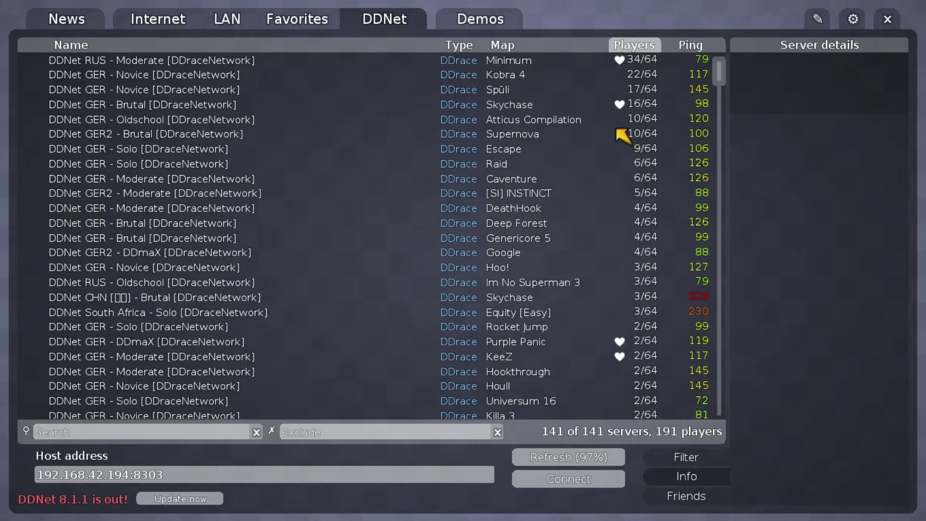
Look over a few listed servers, then join the LAN Testserver running Baby Aim 1.0
click(681, 121)
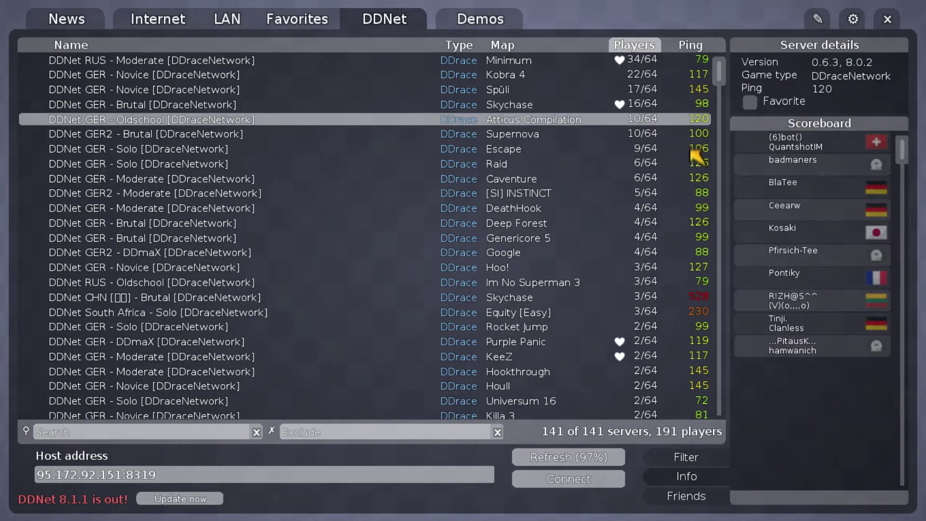
click(691, 149)
click(692, 90)
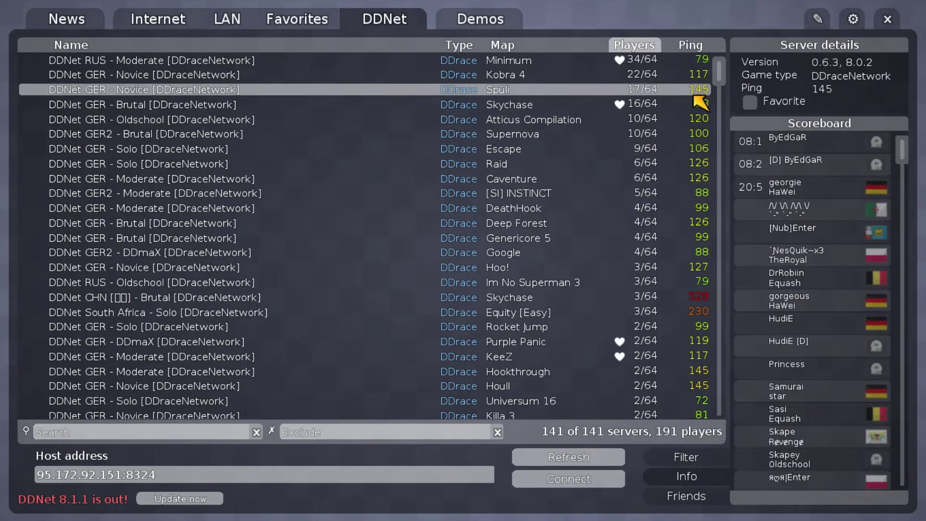
click(694, 297)
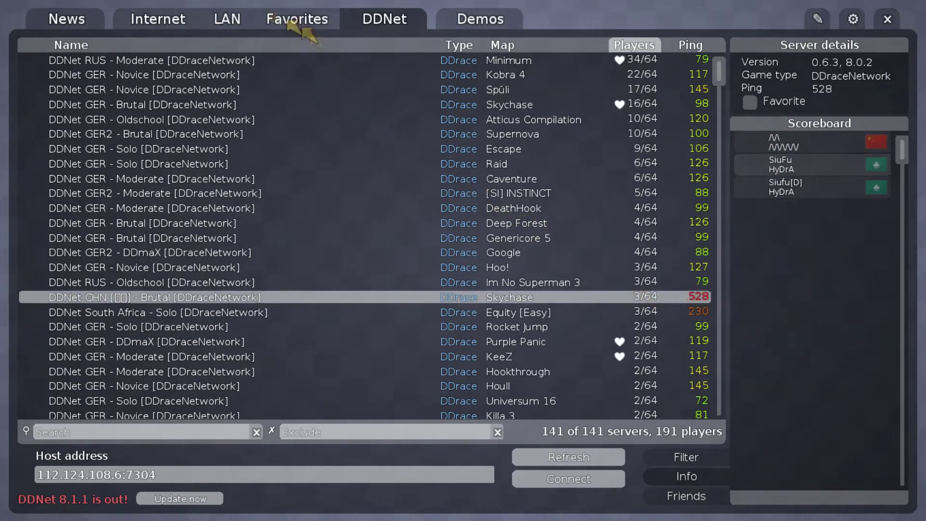
click(228, 18)
click(215, 67)
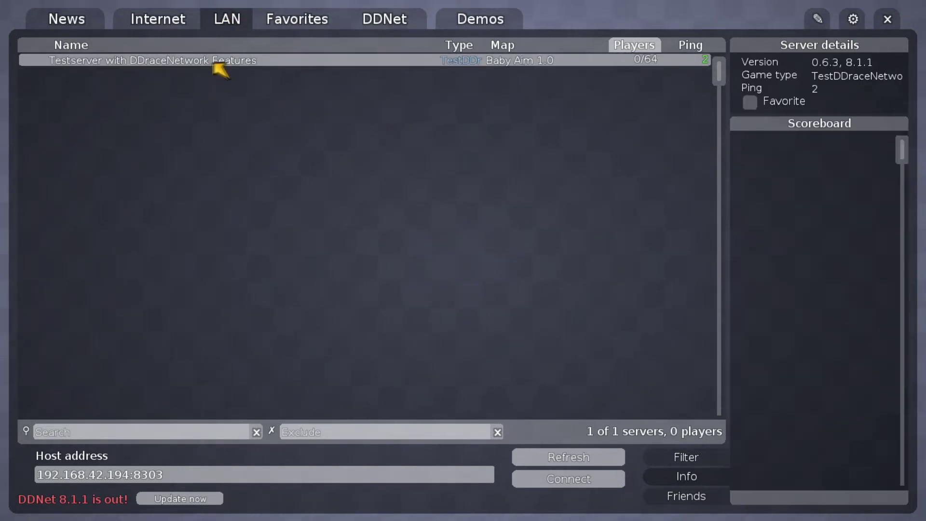
double_click(221, 67)
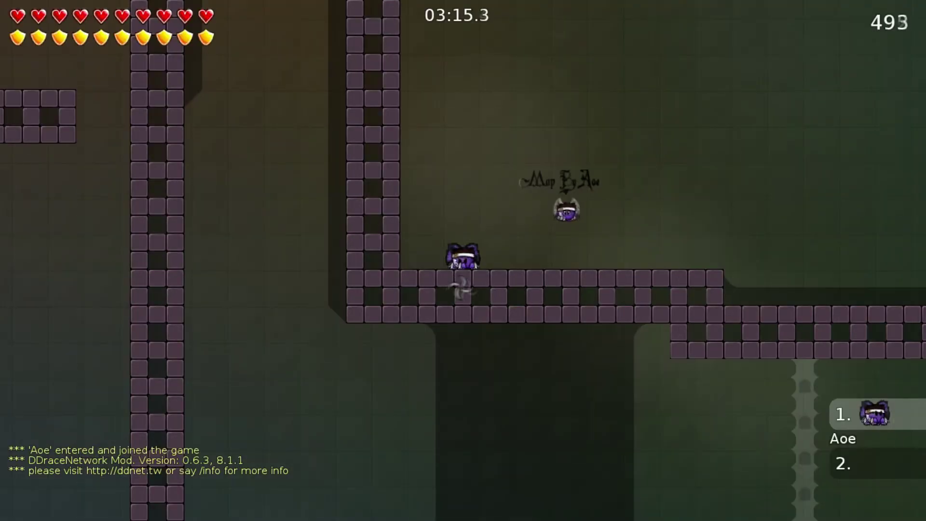
Log into the remote console with the admin password
key(Tab)
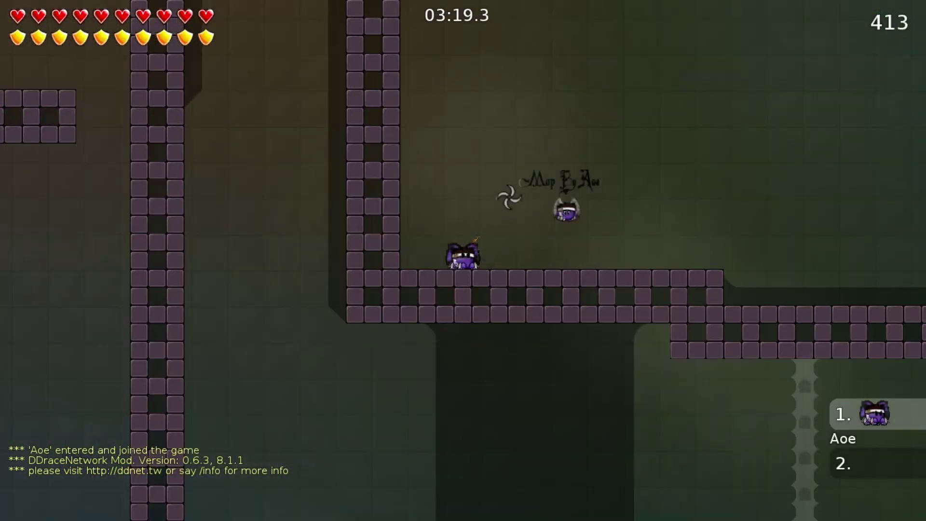
key(F2)
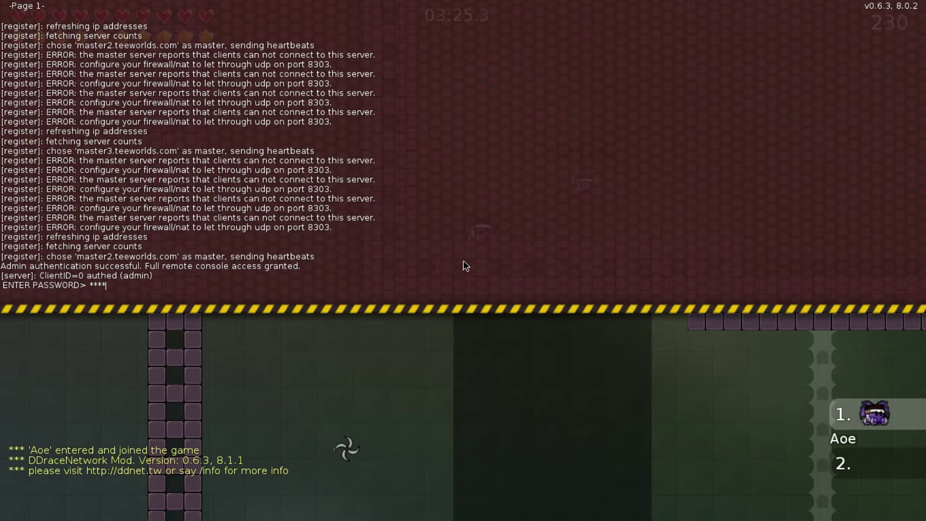
key(Return)
key(F2)
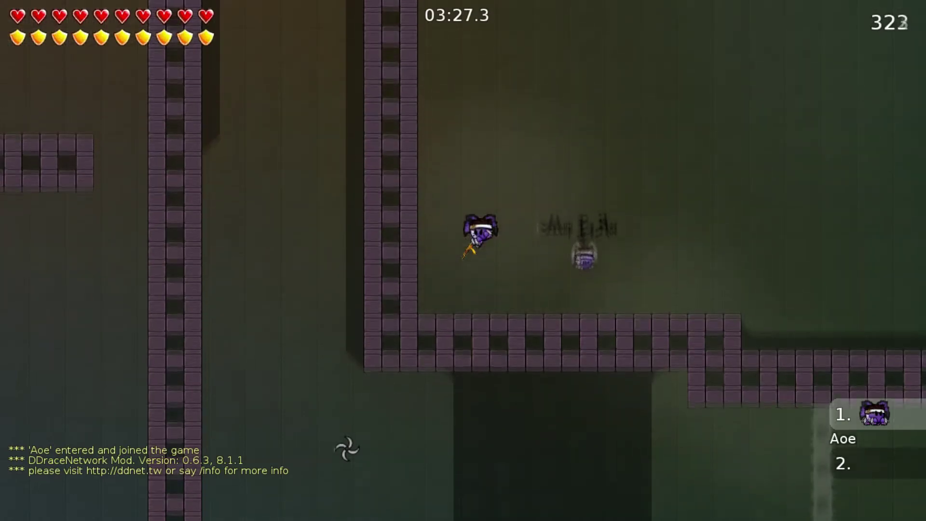
key(Tab)
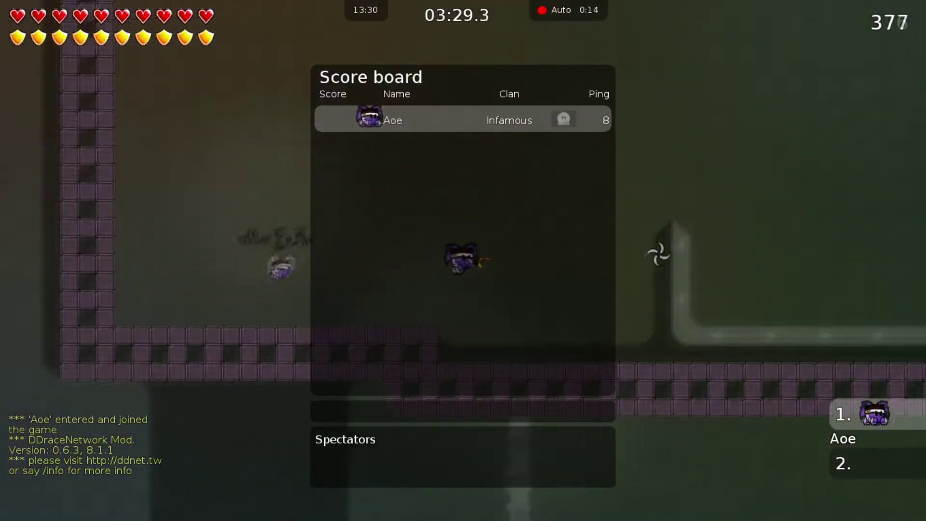
key(d)
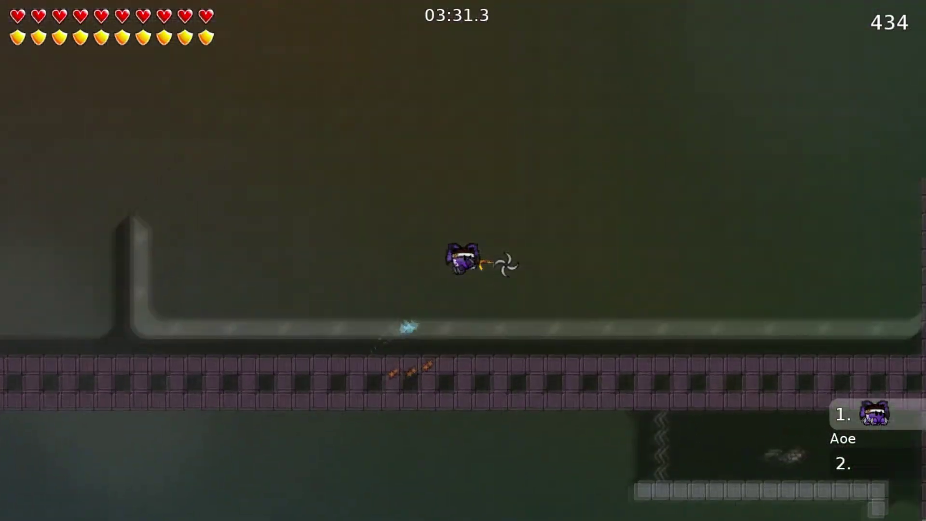
key(Tab)
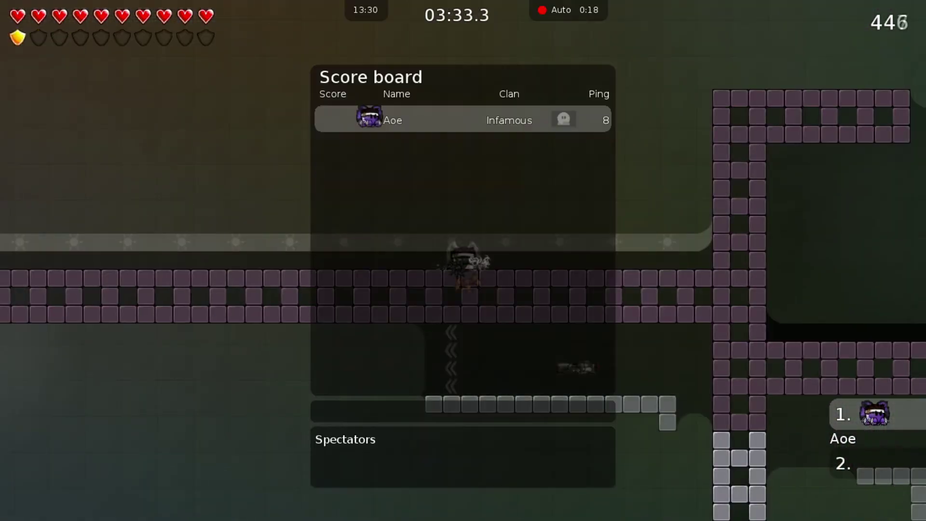
Run the super command in rcon and fly the tee up through the level
key(F2)
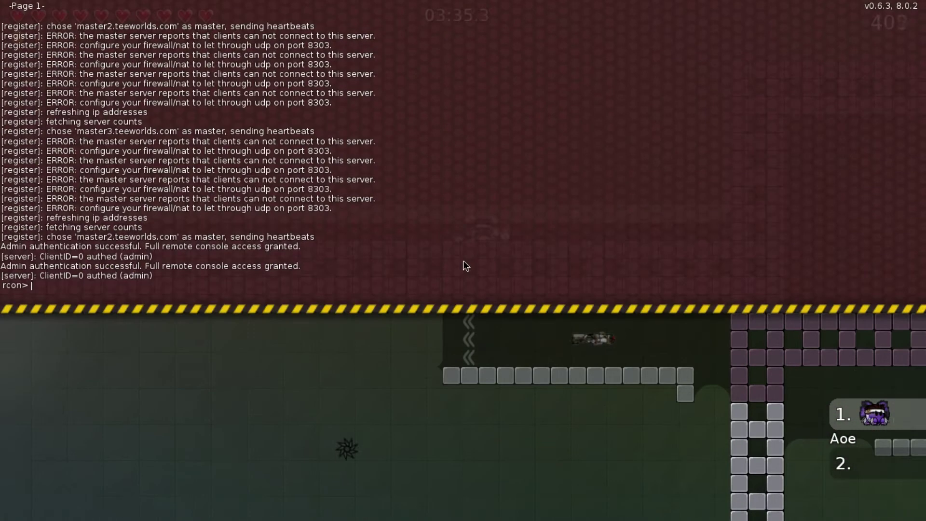
text(super)
key(Return)
key(F1)
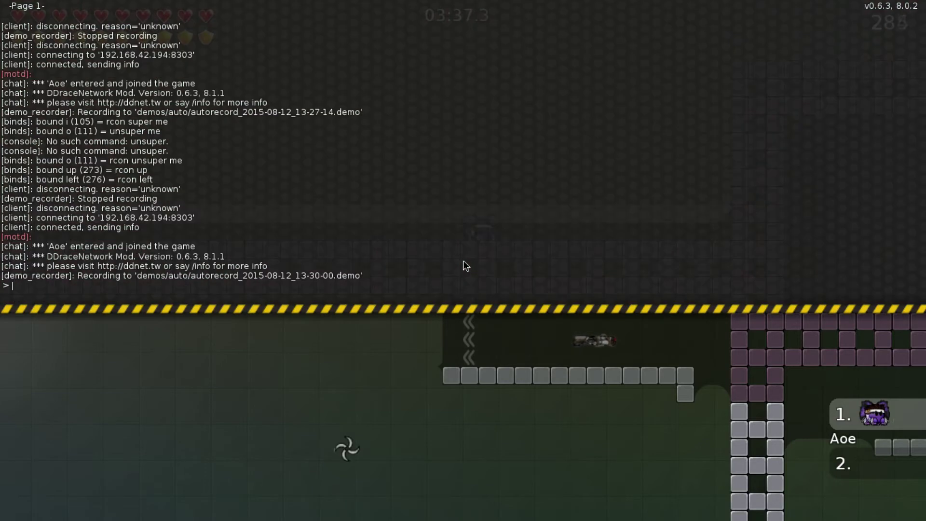
key(F1)
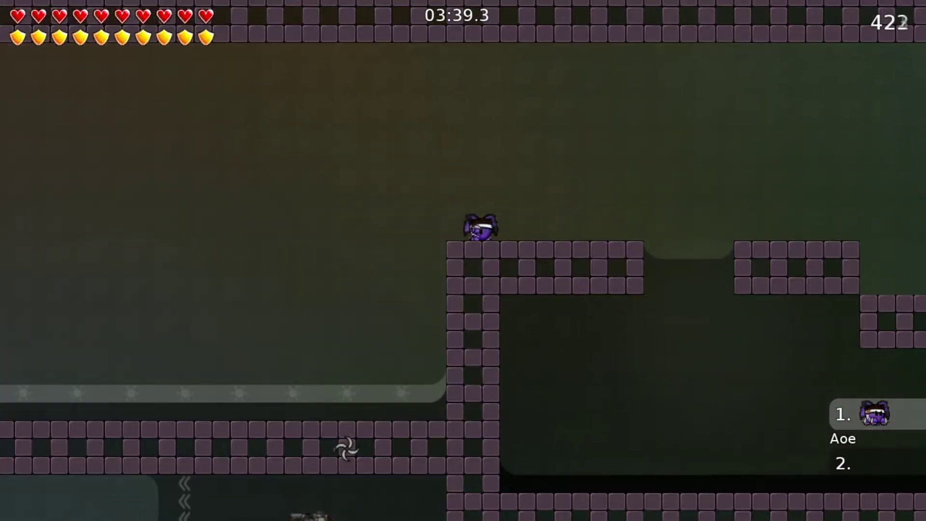
key(F2)
text(unsupe)
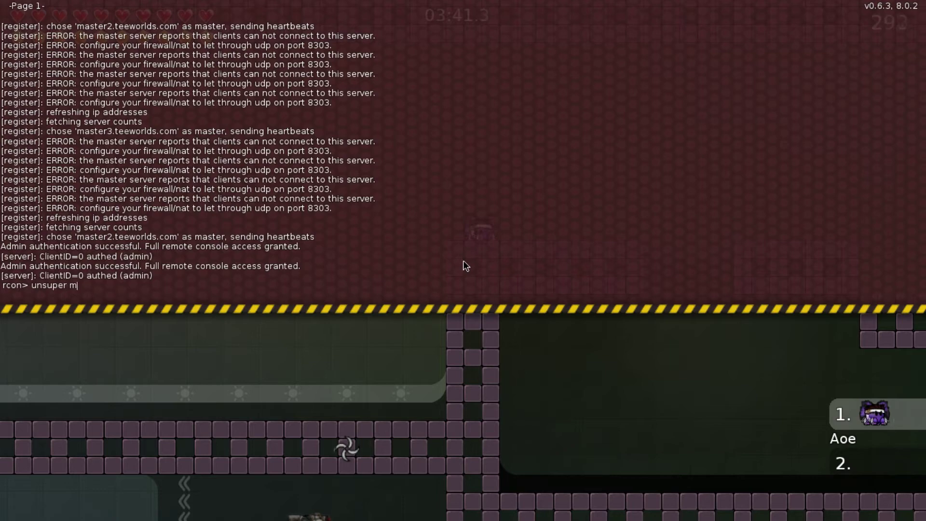
text(r m)
key(F1)
key(F1)
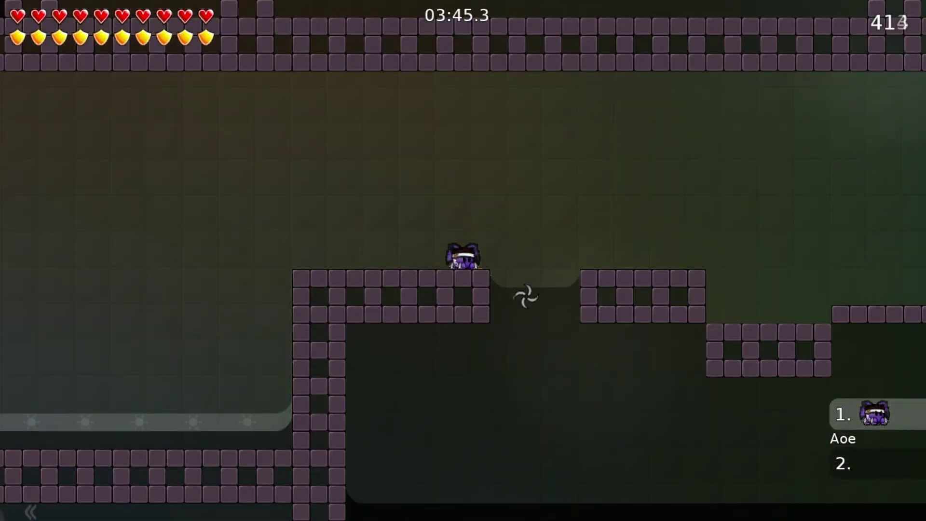
key(a)
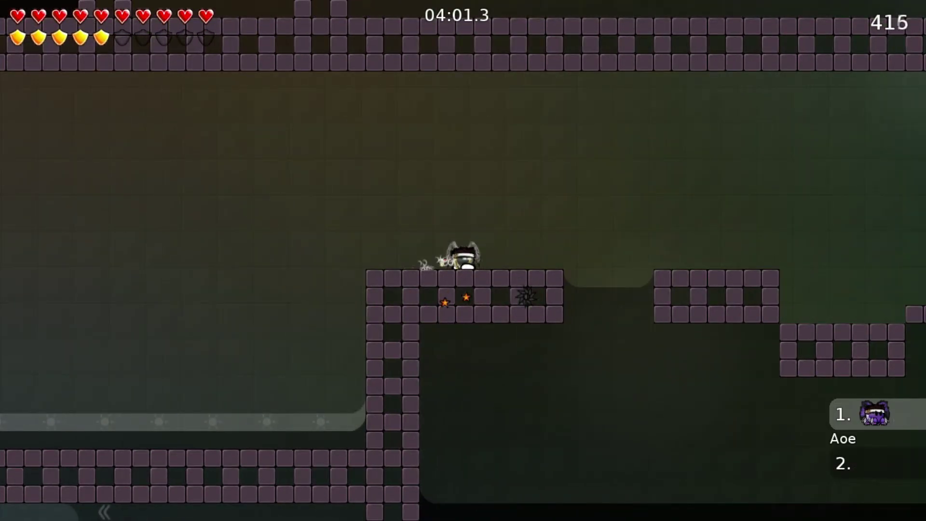
Bind i to rcon super me and o to rcon unsuper me in the console
key(F1)
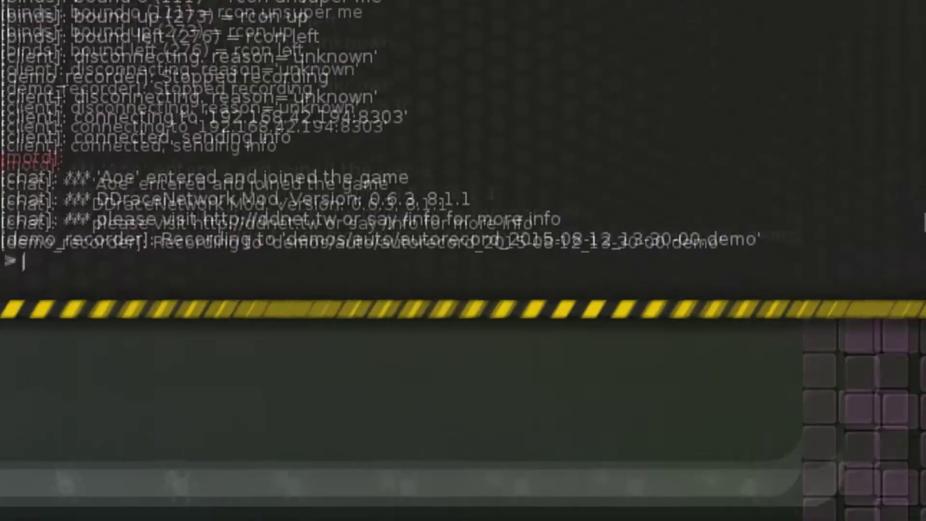
text(bind i rcon)
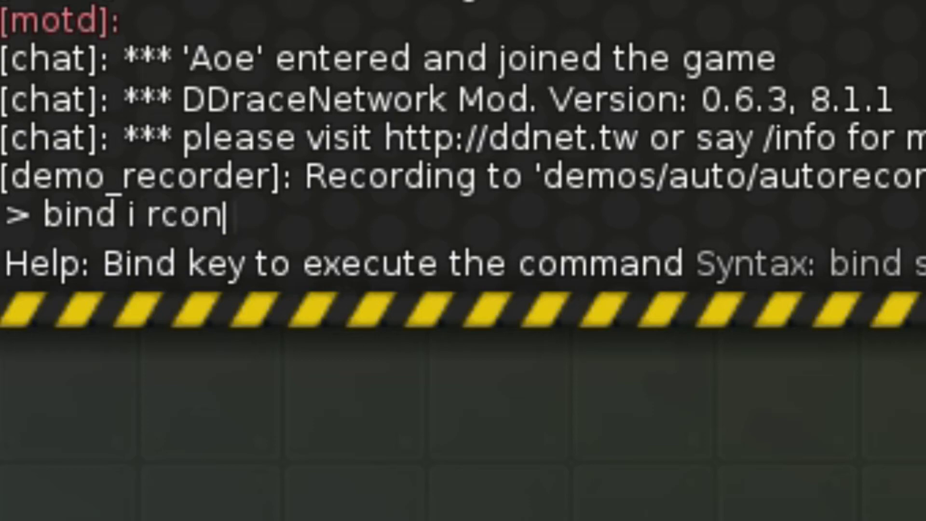
text( super me)
key(Return)
key(F1)
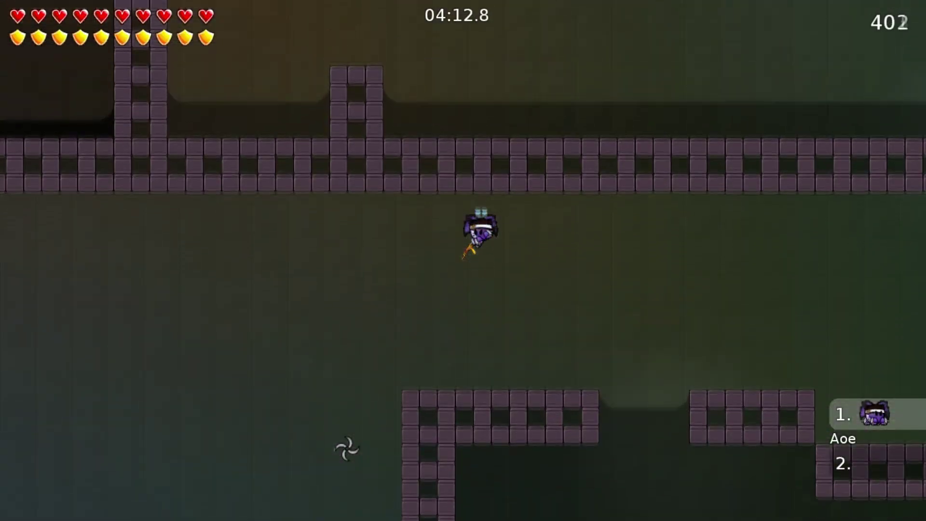
key(F1)
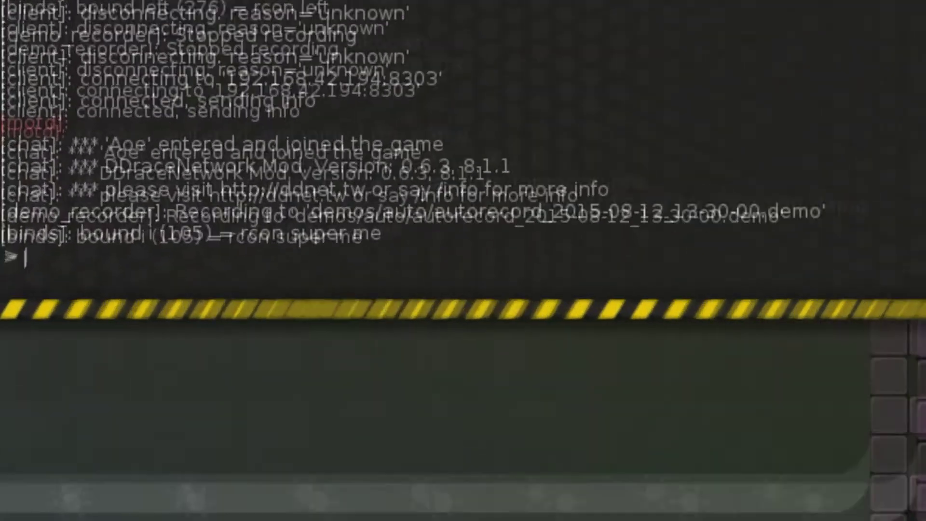
text(bind)
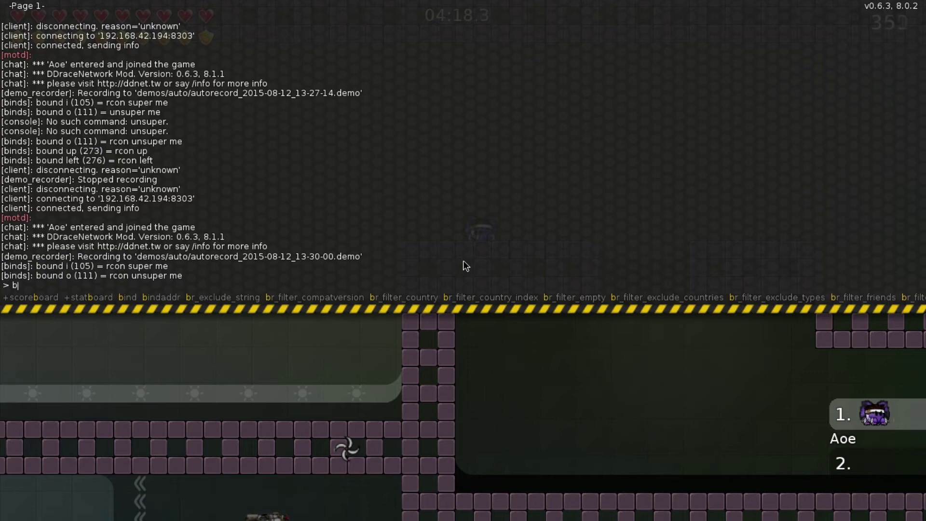
key(F1)
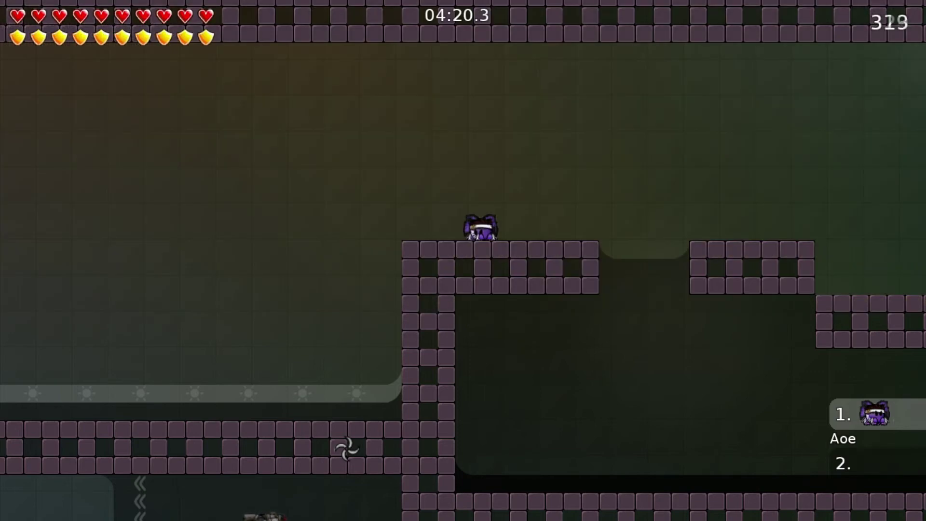
key(F1)
text(bind up rcon up)
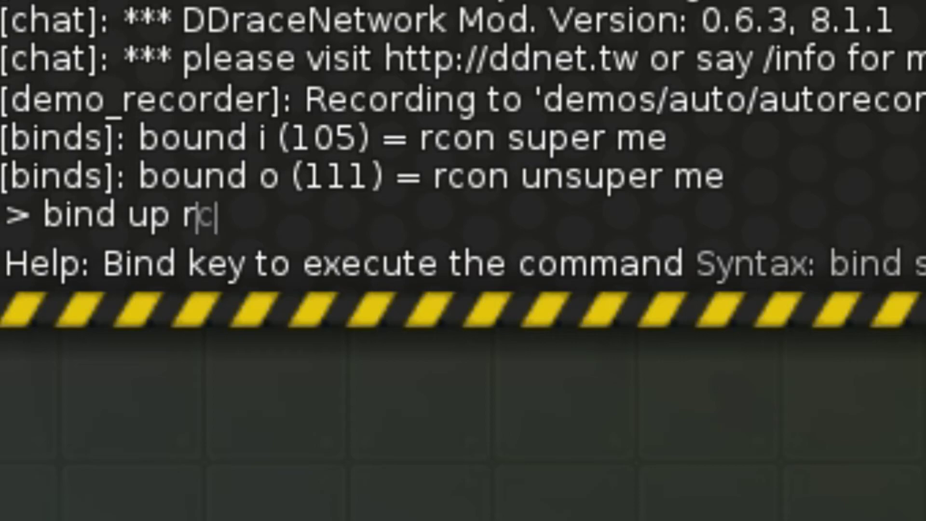
Bind the up key to rcon up and the down key to rcon down
key(Return)
key(F1)
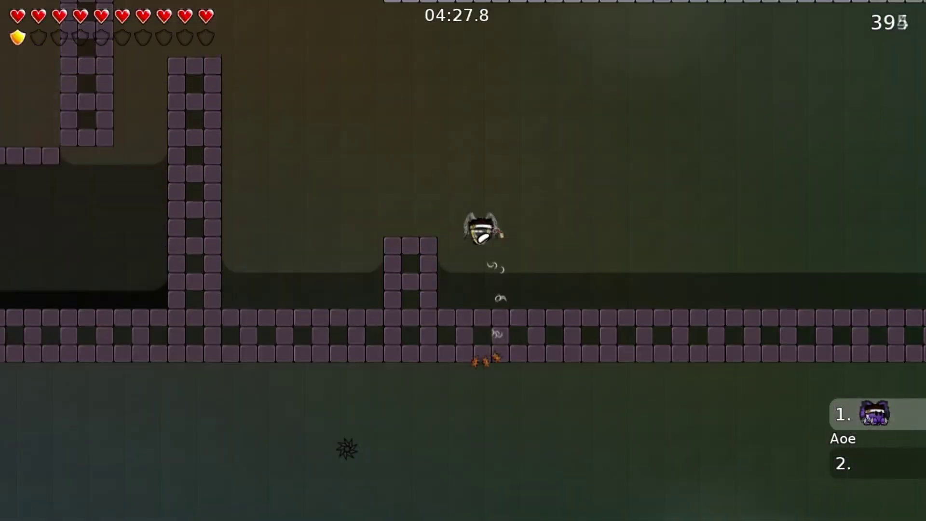
key(F1)
text(bind down rcon down)
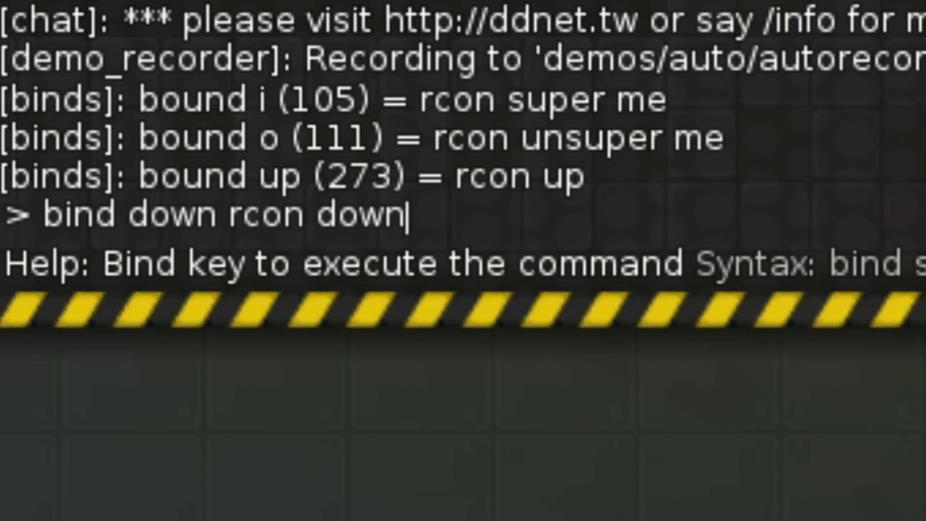
key(Return)
key(F1)
Test the new binds by dropping down and jumping across platforms to the right
key(Down)
key(Down)
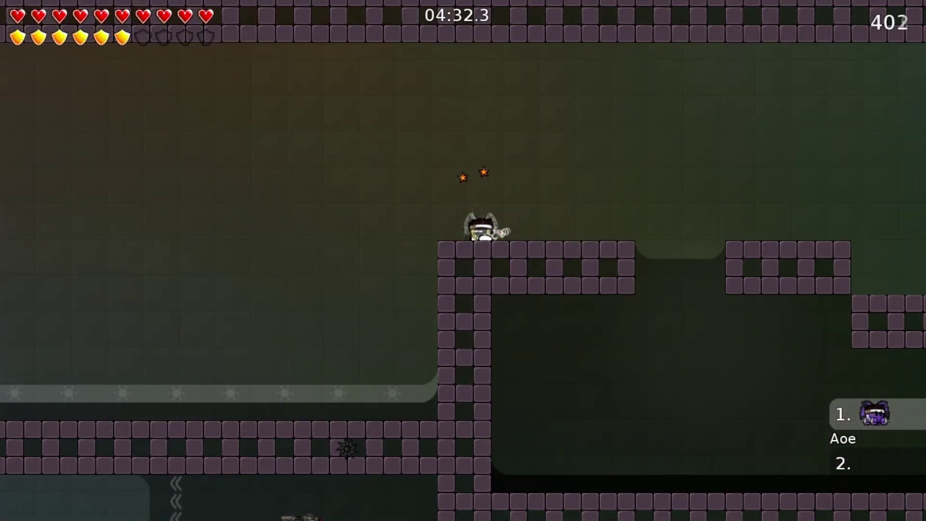
key(d)
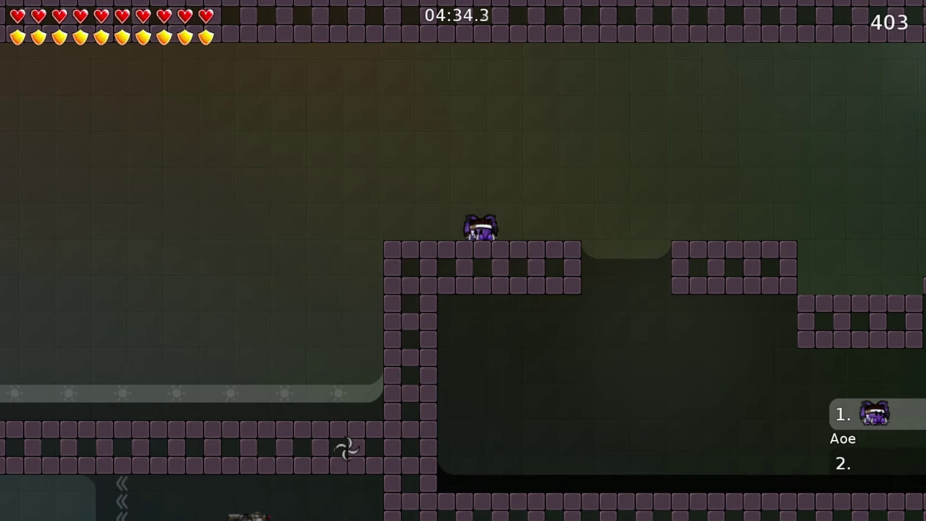
key(space)
key(d)
key(d)
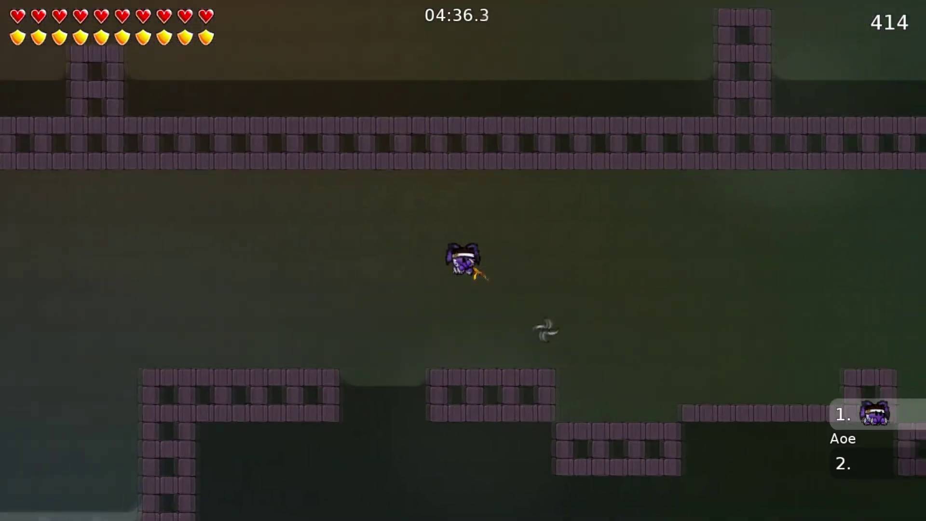
key(d)
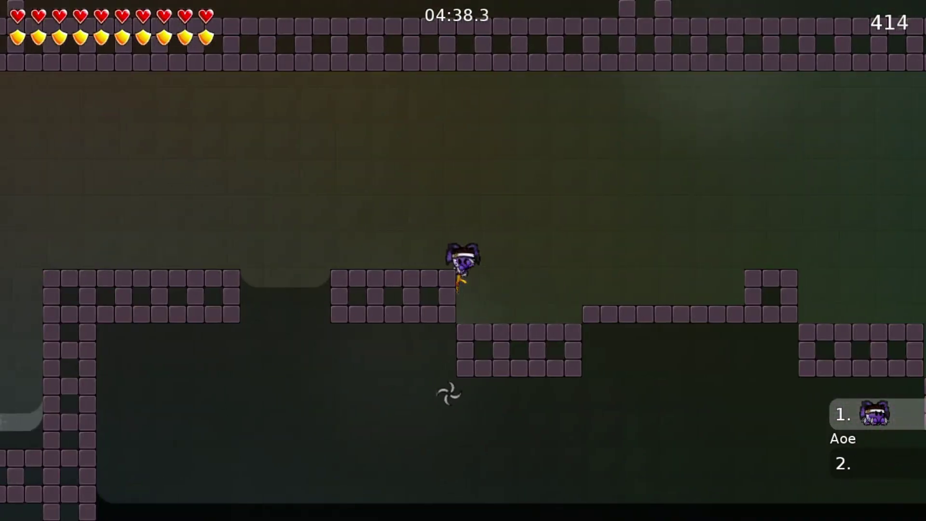
key(space)
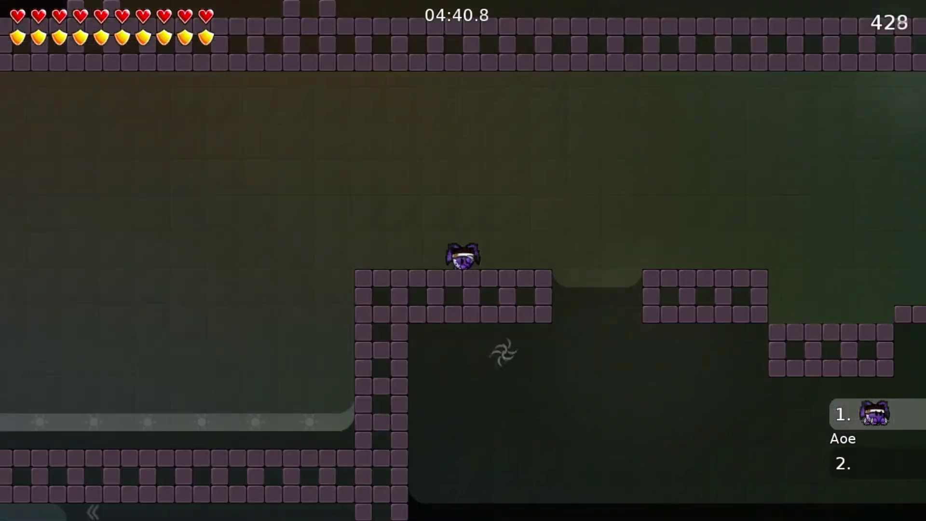
right_click(547, 241)
Open Baby Aim 1.0 in the map editor with Ctrl+Shift+E and File > Load
key(a)
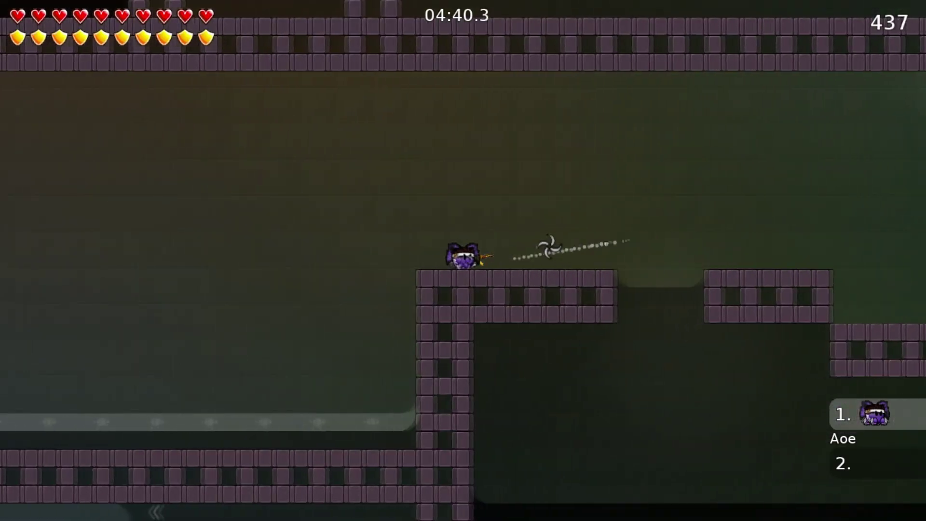
key(space)
key(d)
key(ctrl+shift+e)
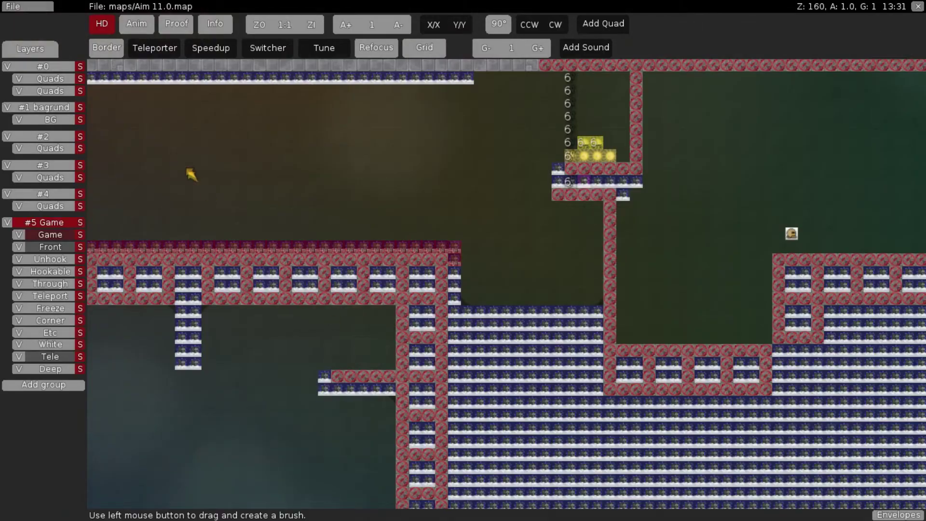
click(29, 7)
click(29, 48)
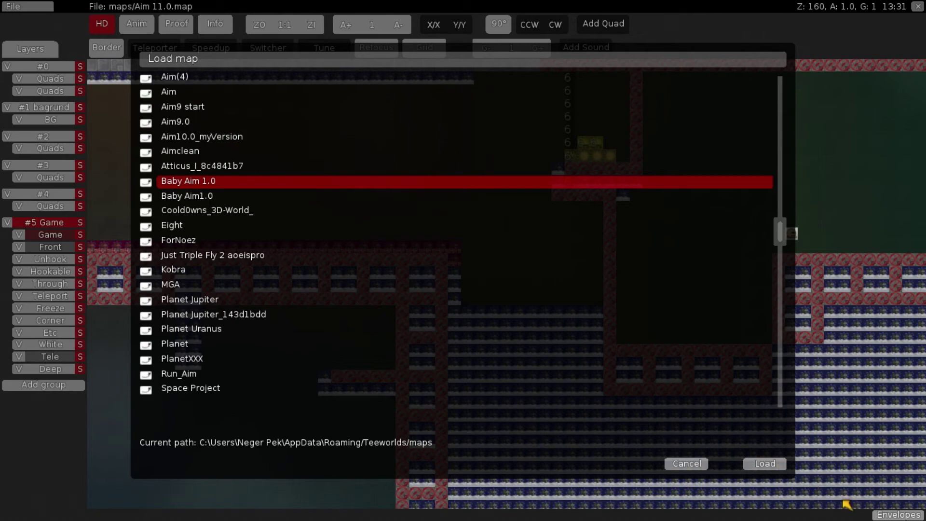
click(765, 463)
Paint an entity tile, save over the existing map and reload it on the server
scroll(613, 363, down, 11)
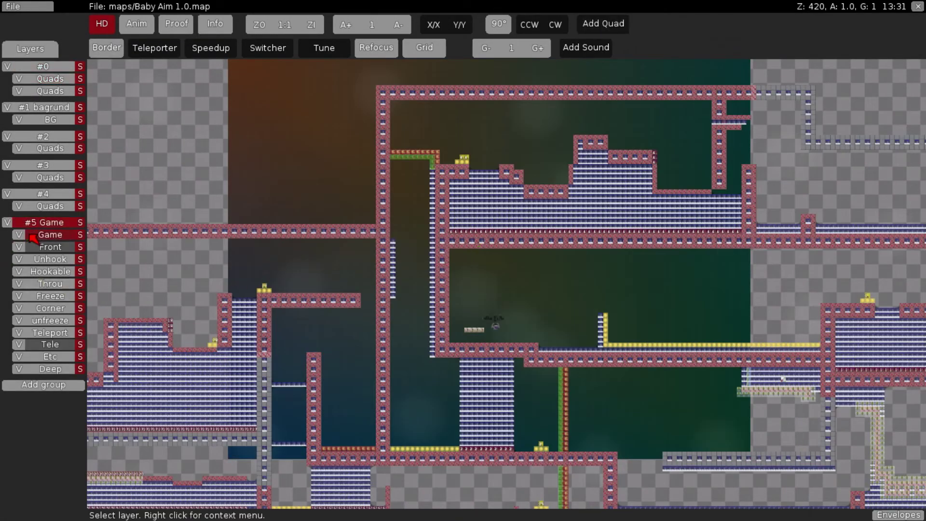
scroll(363, 340, up, 10)
key(space)
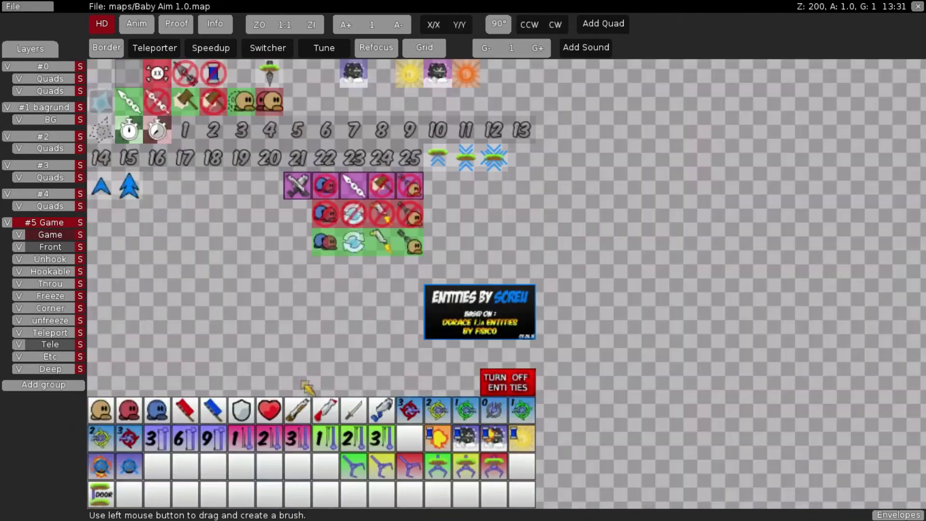
click(114, 421)
scroll(446, 366, down, 6)
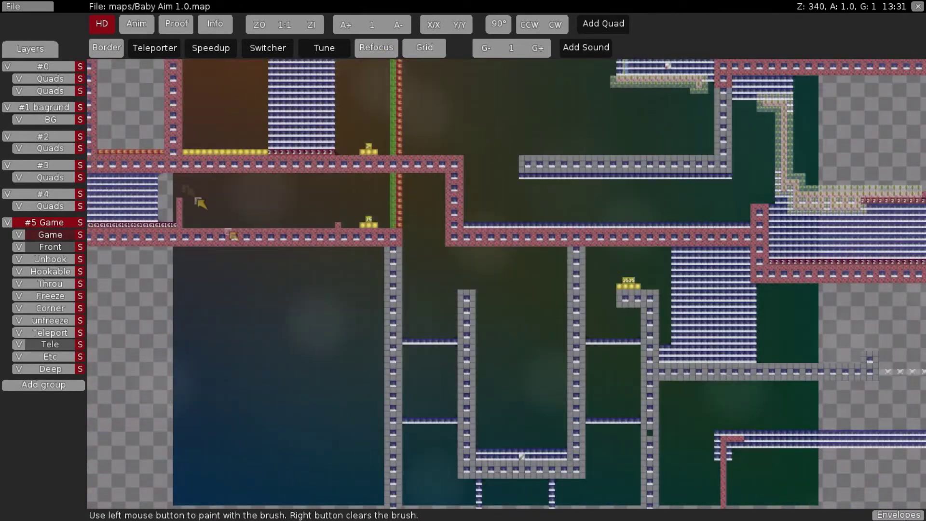
key(Right)
key(Down)
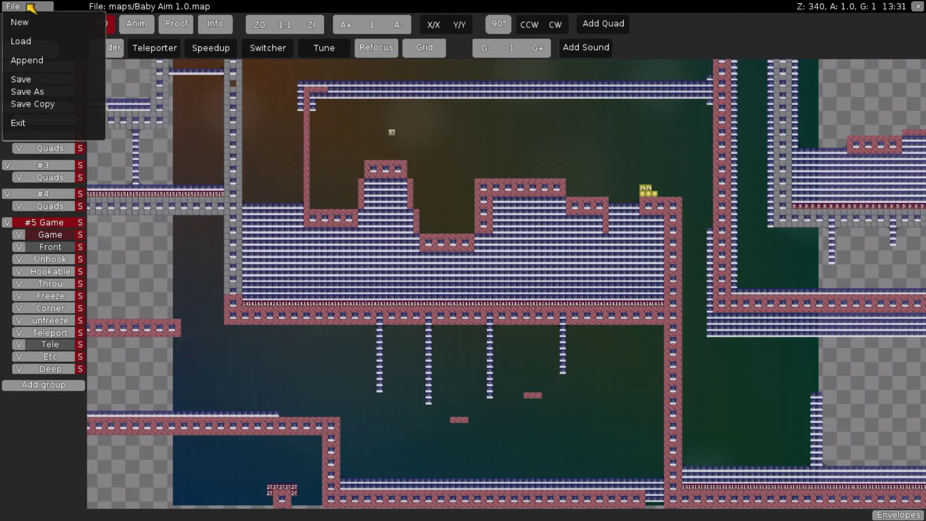
click(43, 80)
click(388, 328)
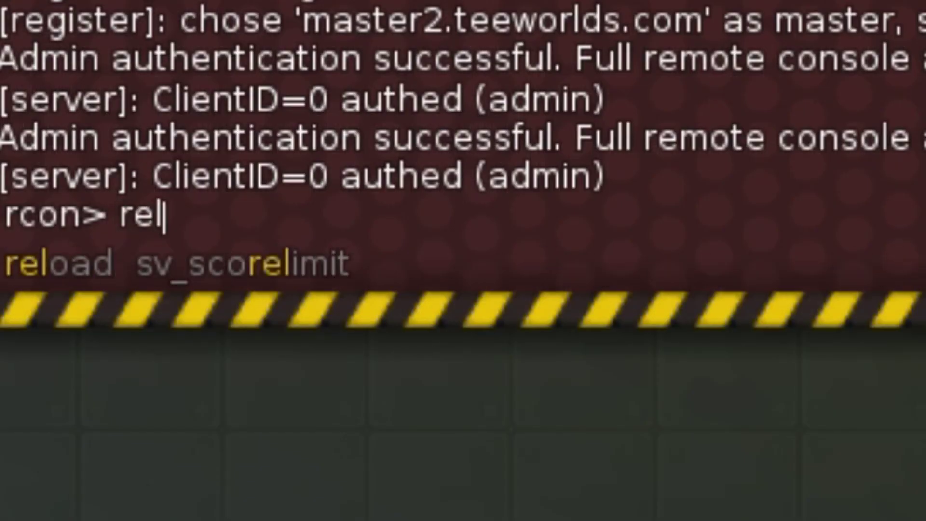
key(Return)
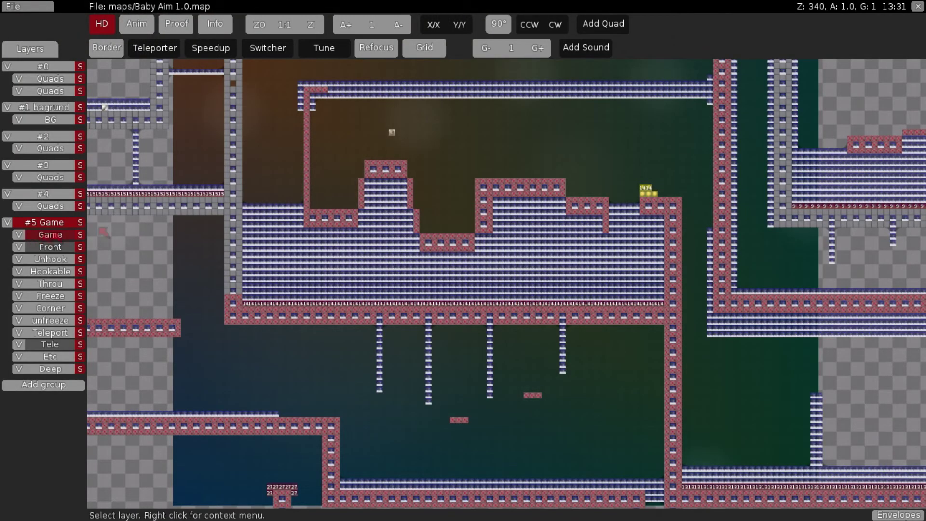
Pick a block of entity tiles, save the map again and run rcon reload
key(space)
drag(174, 411, 204, 415)
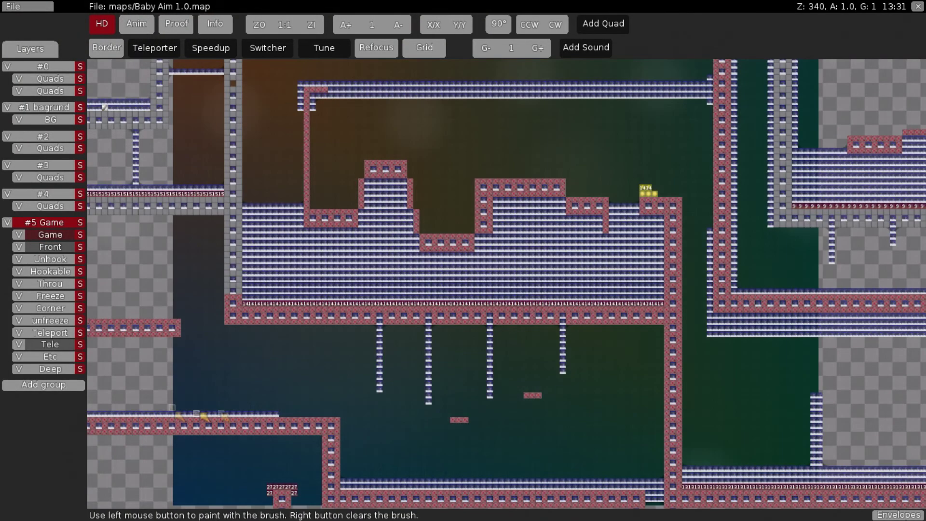
click(36, 73)
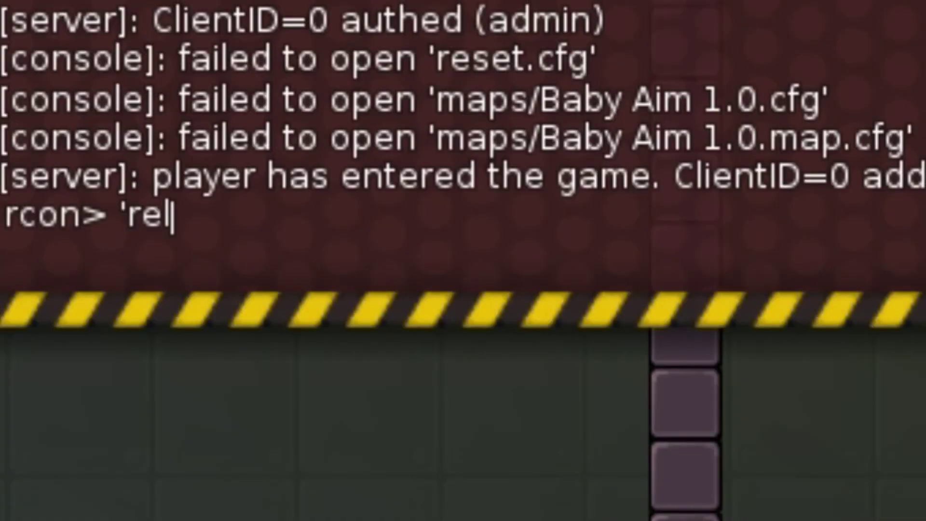
text(oad)
key(Return)
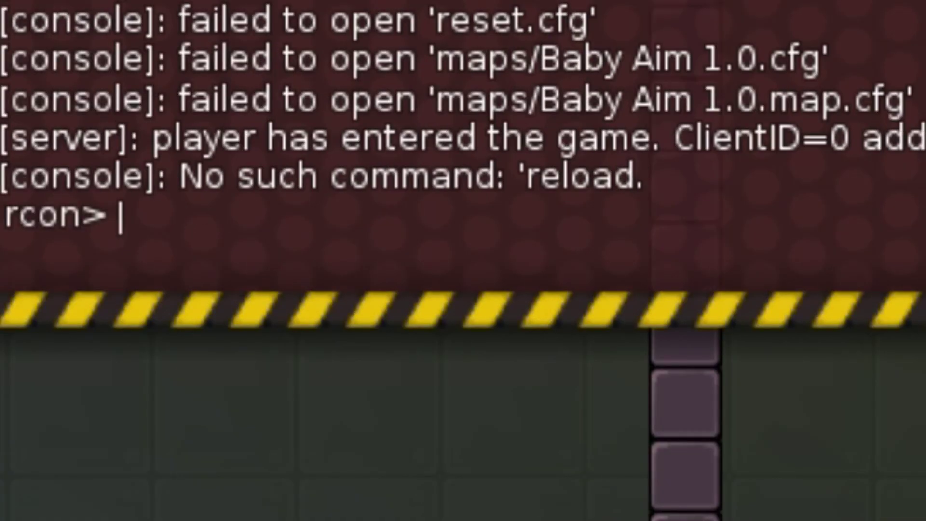
text(reload)
key(Return)
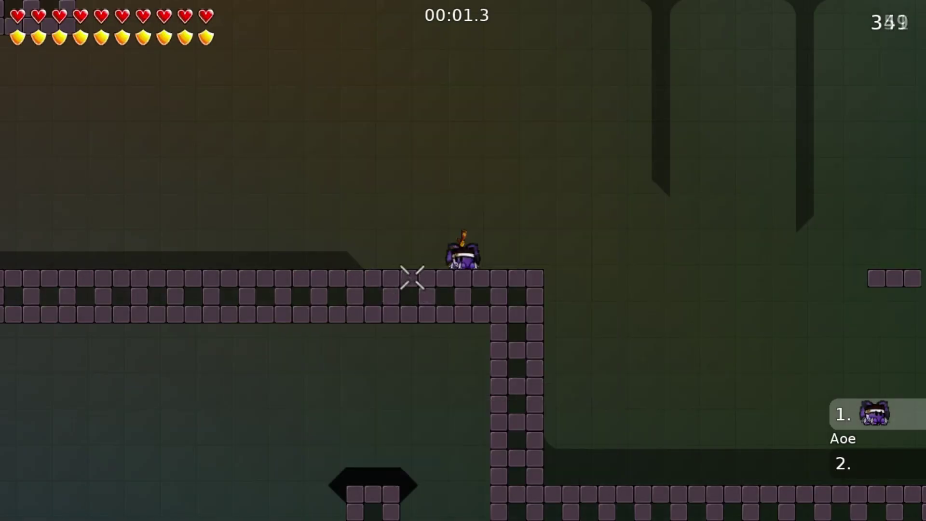
Jump off the ledge, run right past the wall edge and hop onto the small floating platform
key(space)
key(d)
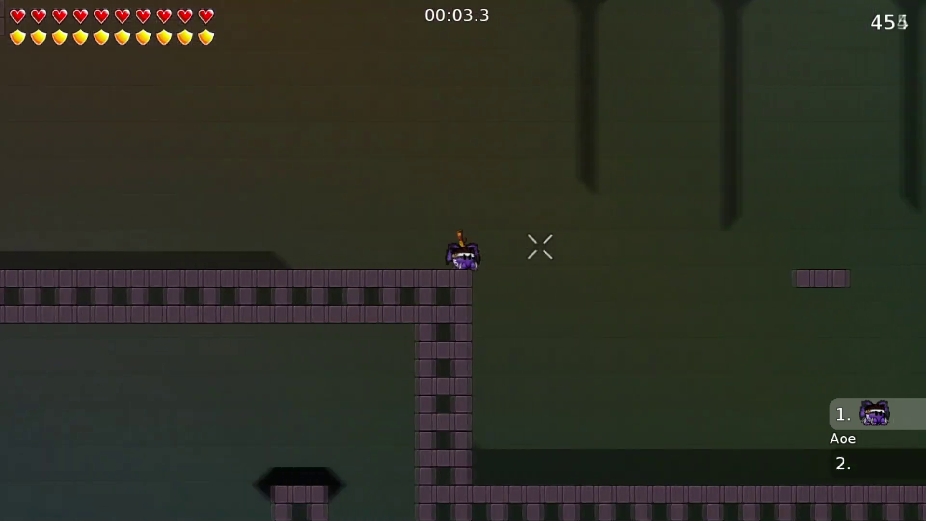
key(space)
key(Tab)
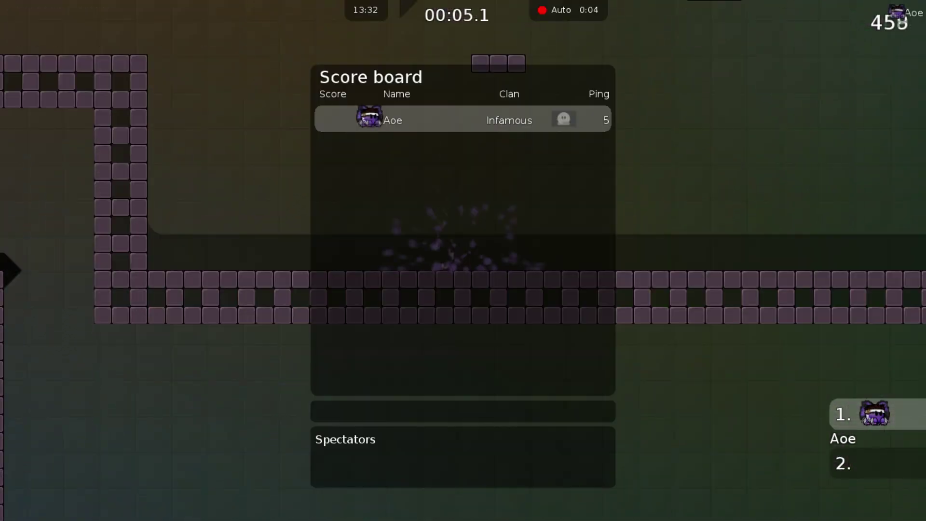
key(space)
key(d)
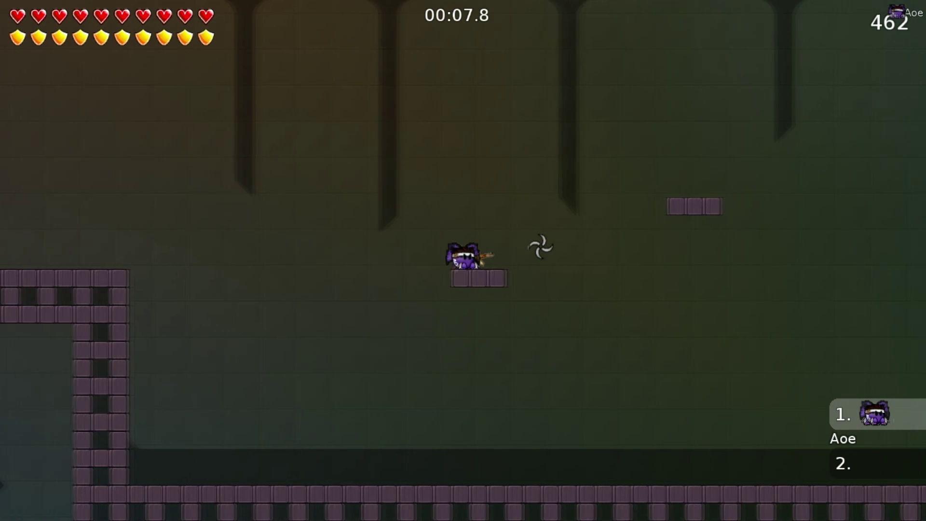
Jump high and drift right to the tall brick wall, then climb onto the platform beside it
key(space)
key(d)
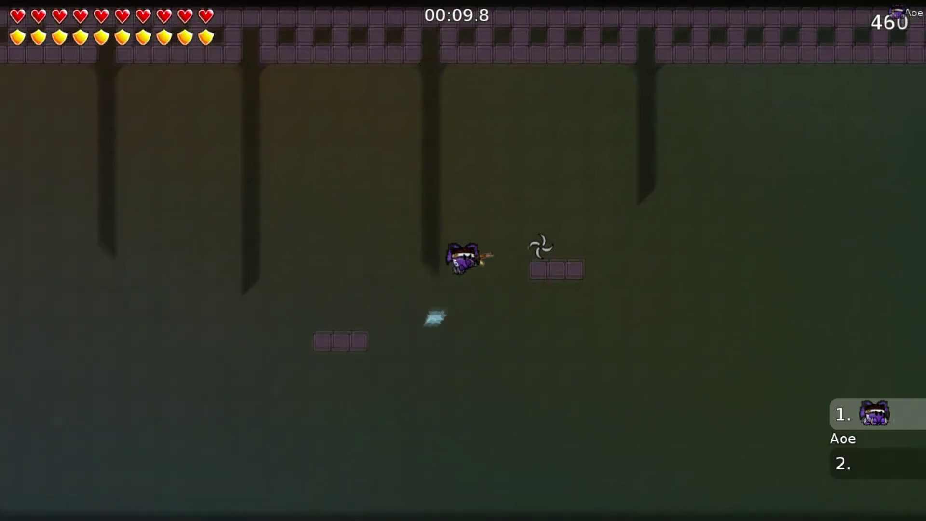
key(d)
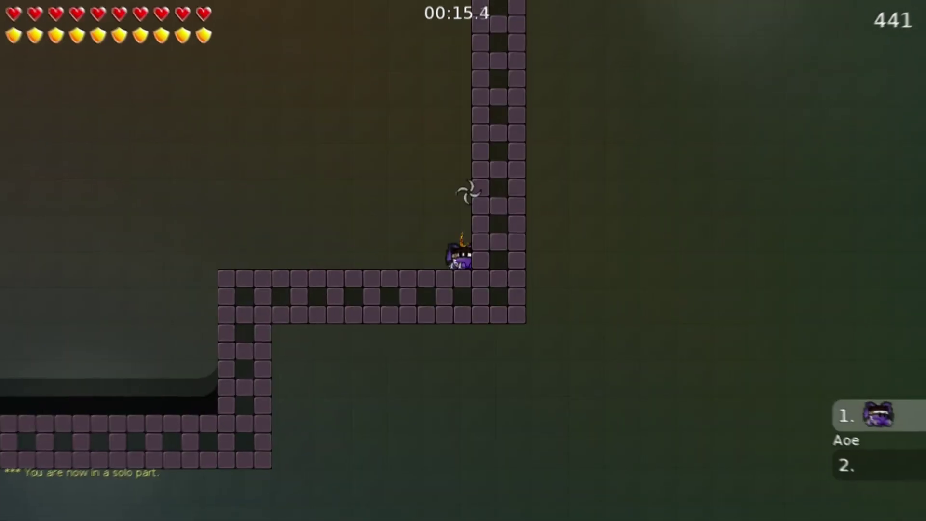
key(a)
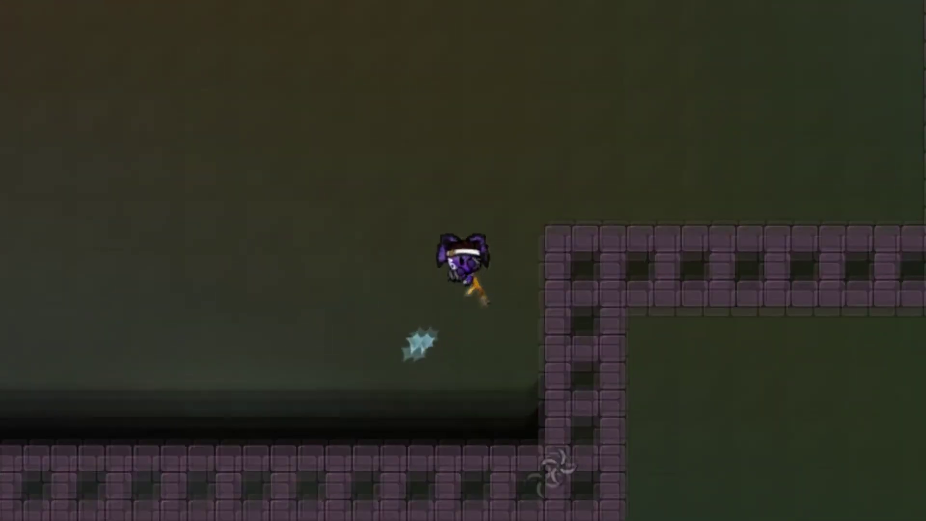
key(space)
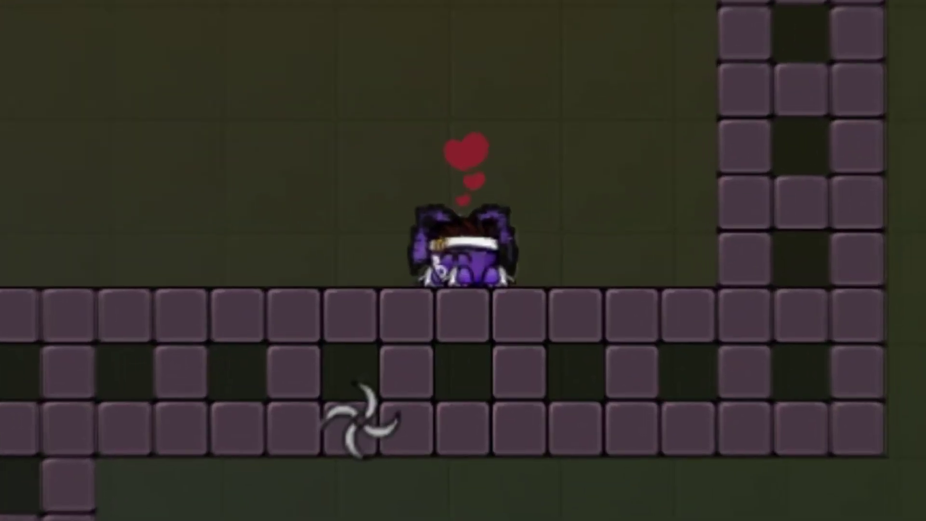